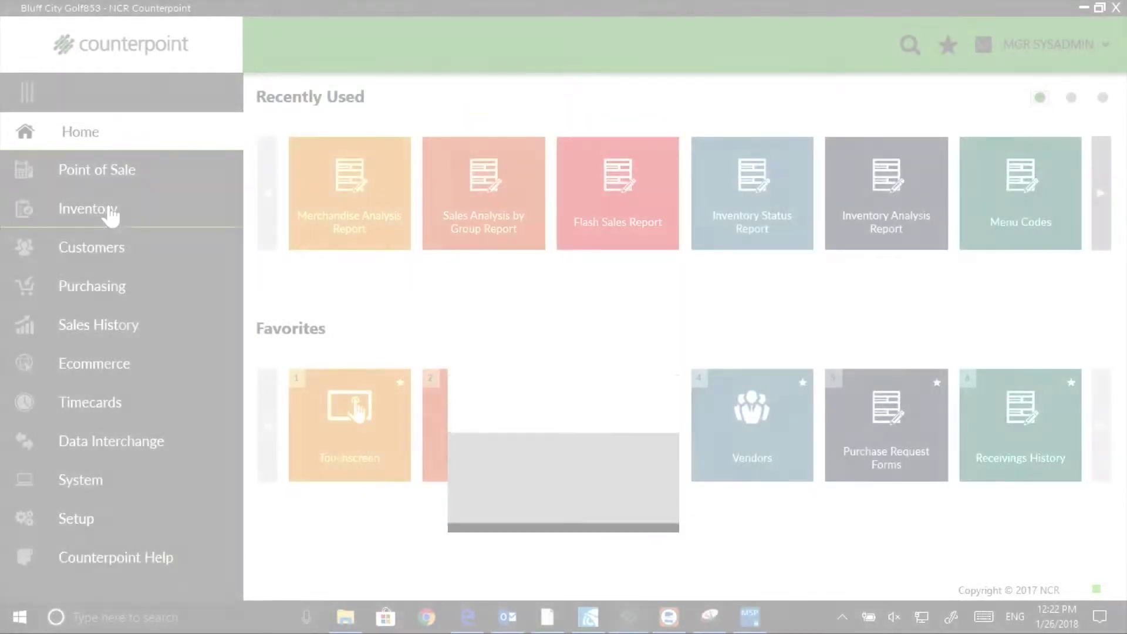
Open the Inventory Analysis Report settings from Inventory > Reports and list its report variants
click(108, 213)
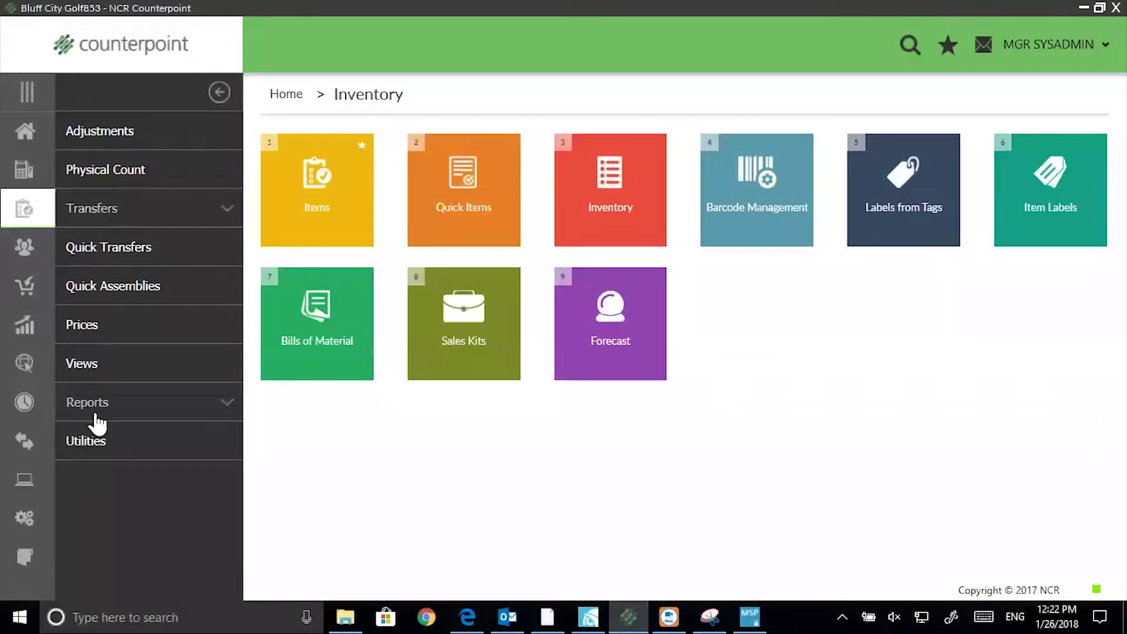
click(96, 402)
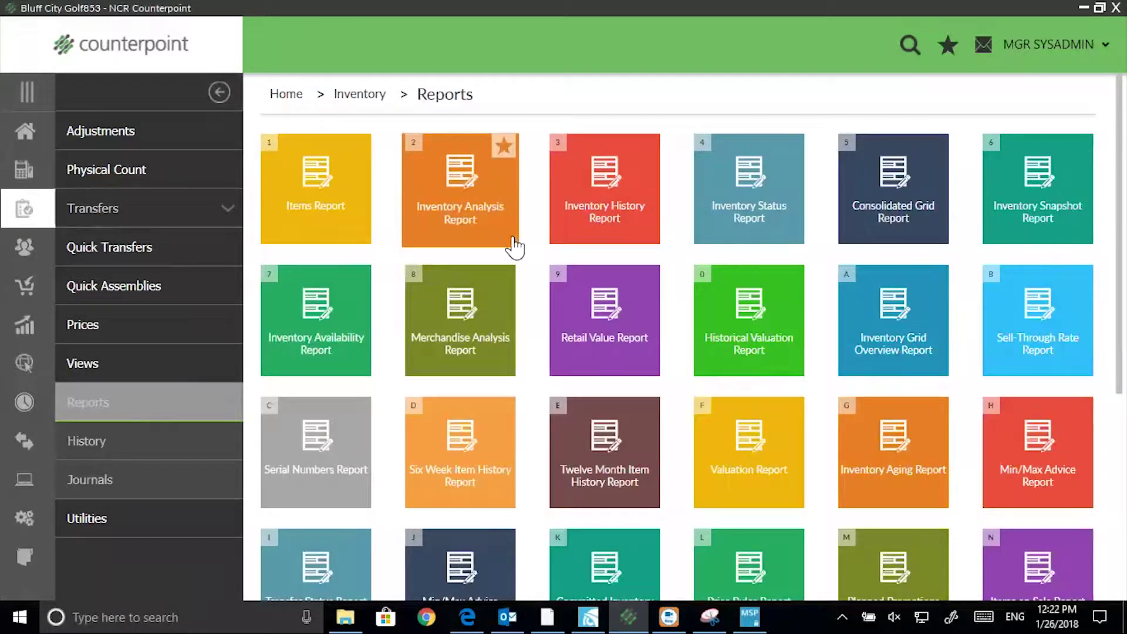
click(482, 230)
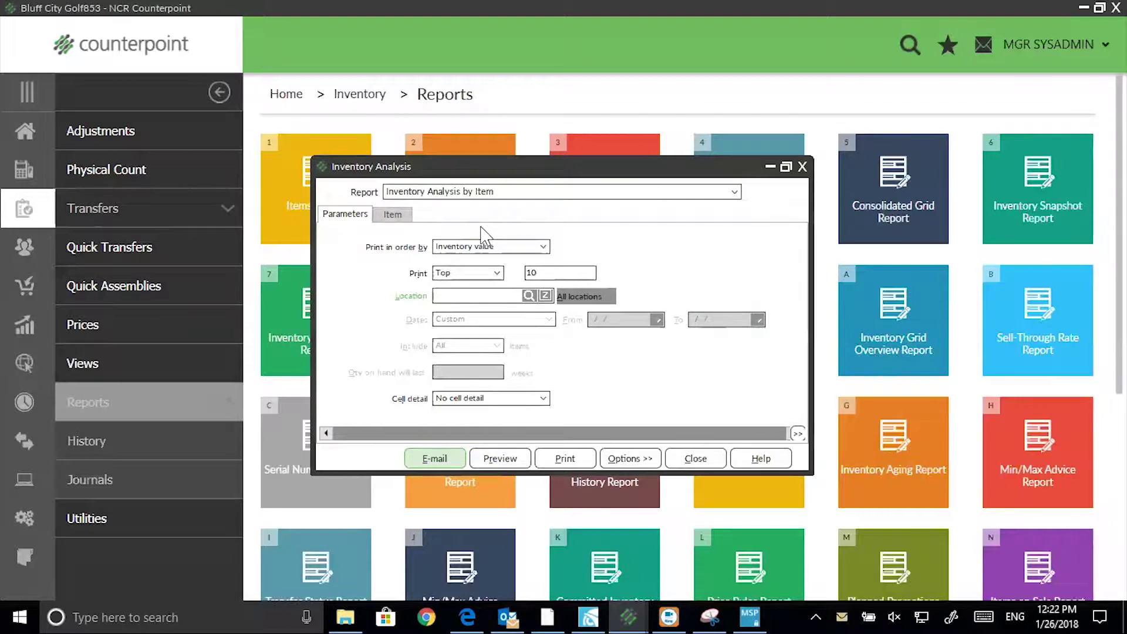
click(734, 192)
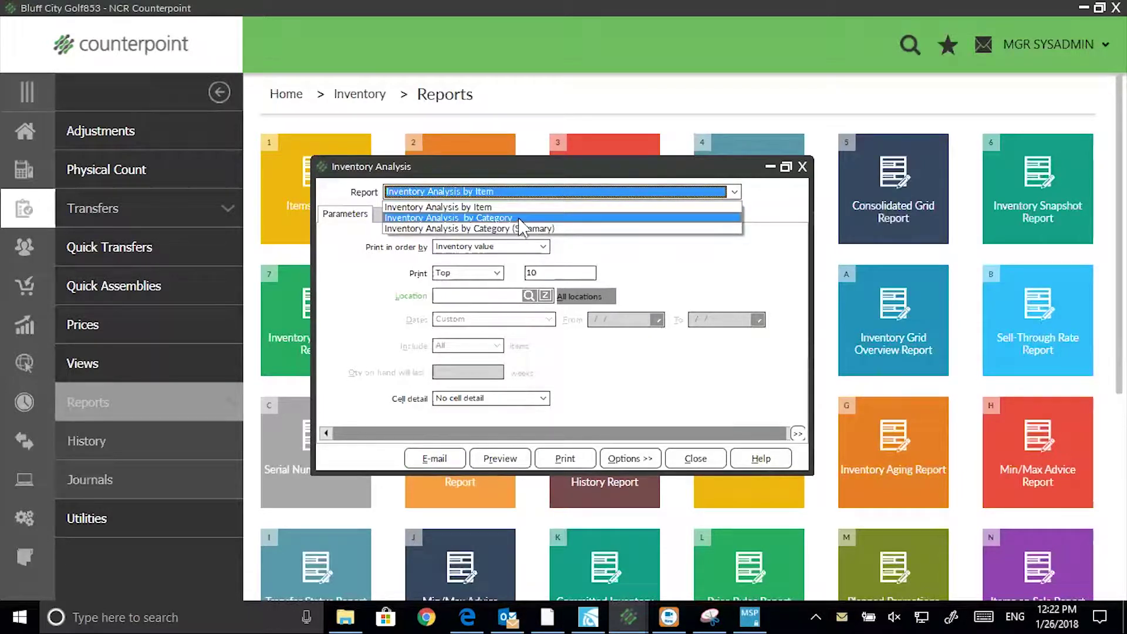
Keep Inventory Analysis by Item, print All items, and rank them by Qty sold
click(505, 207)
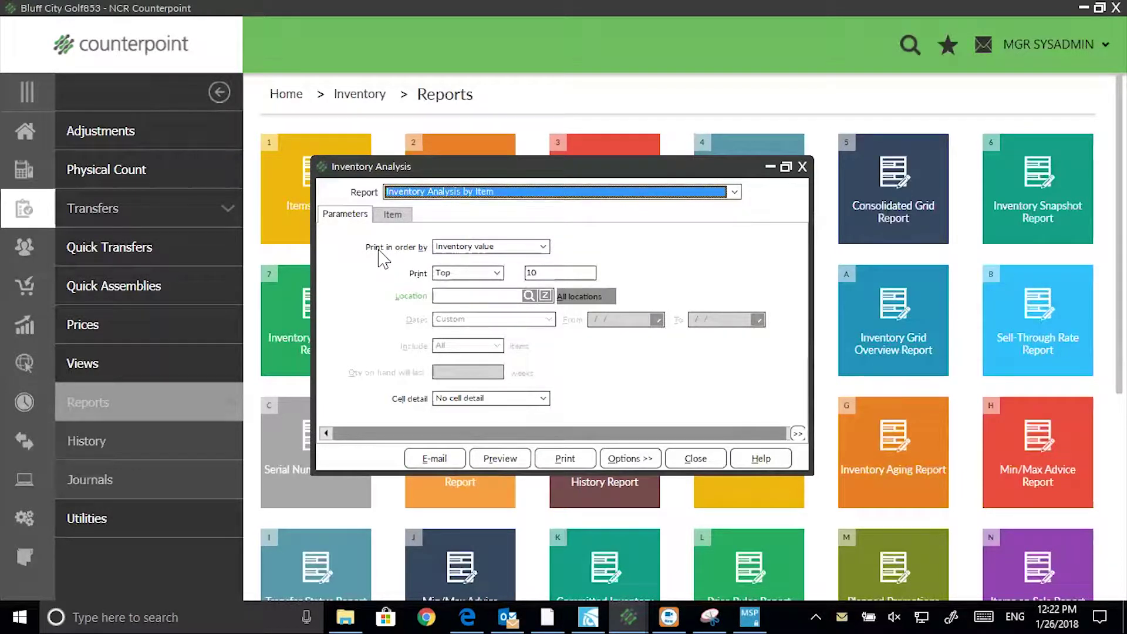
click(543, 247)
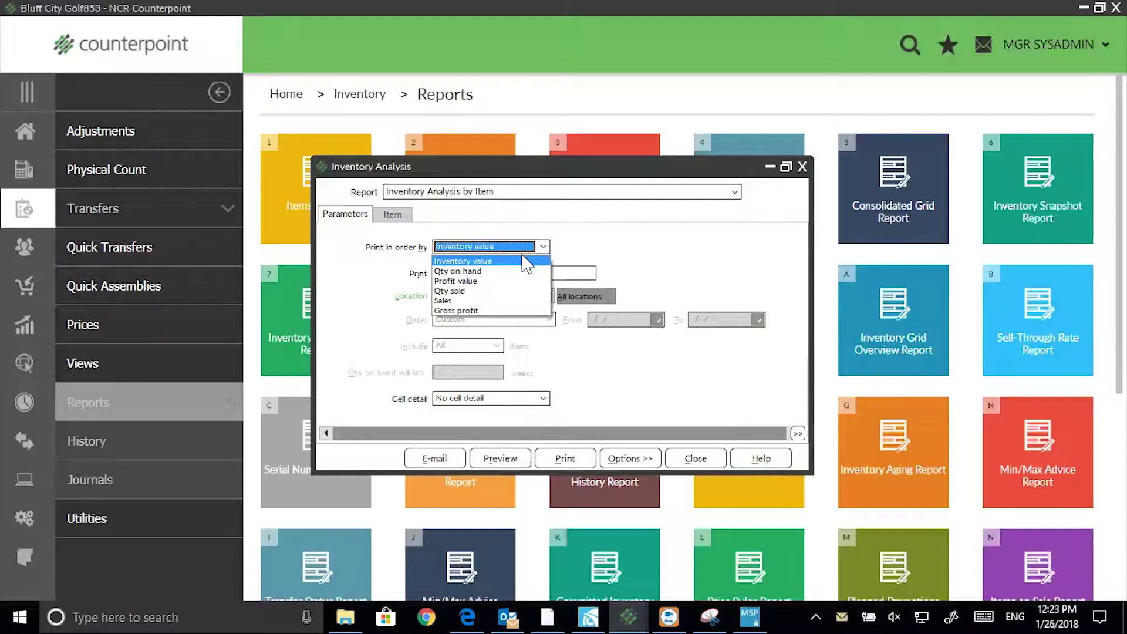
click(485, 262)
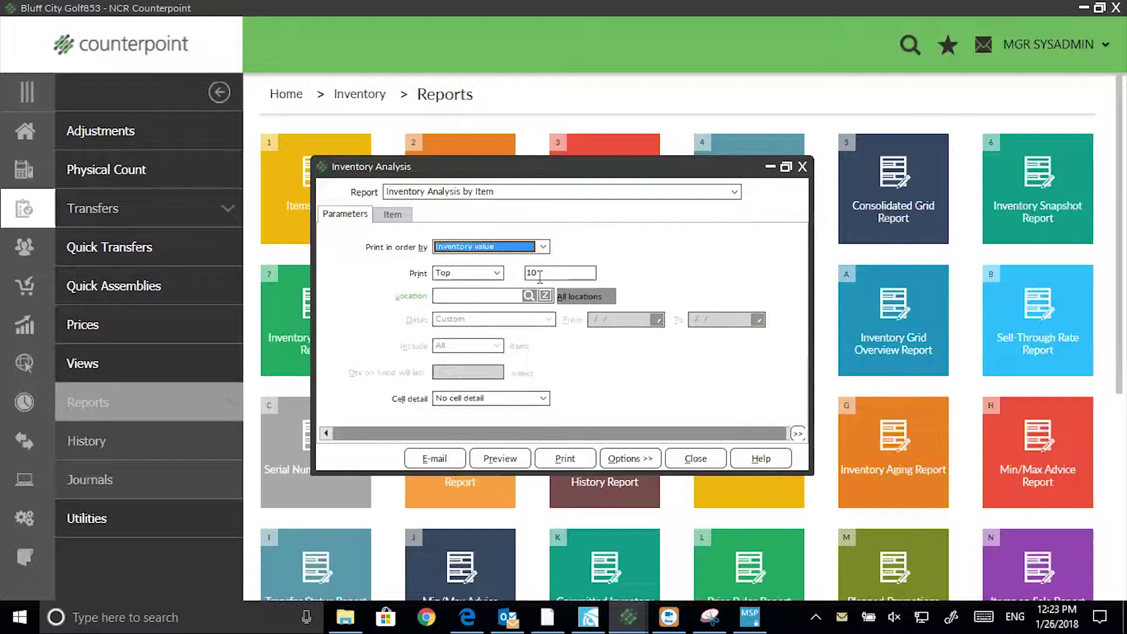
click(539, 276)
click(497, 273)
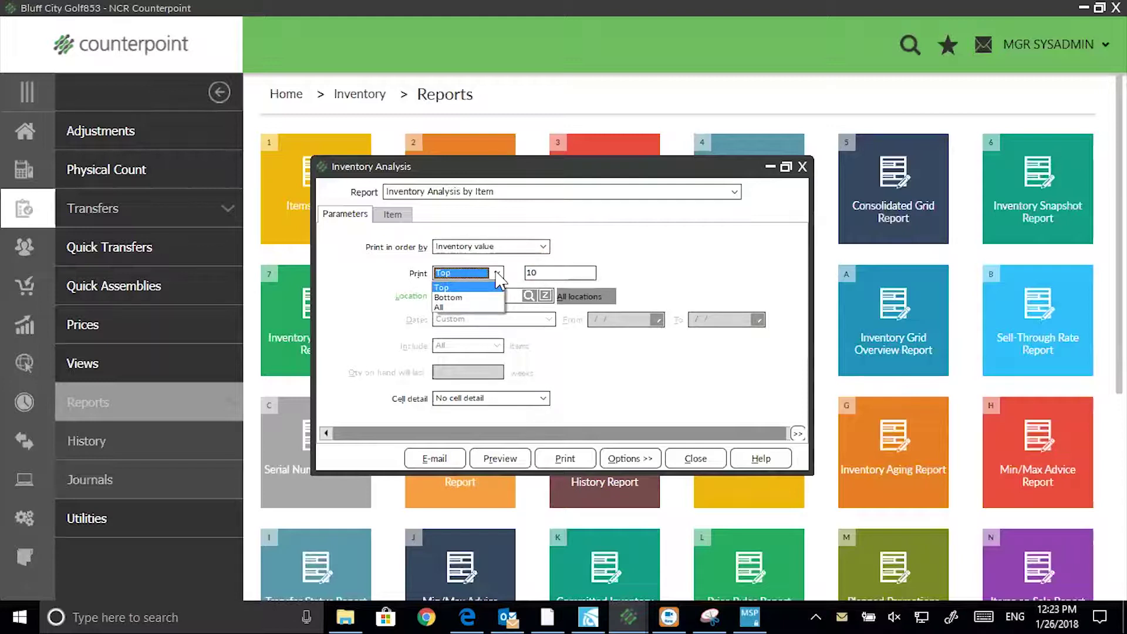
click(459, 306)
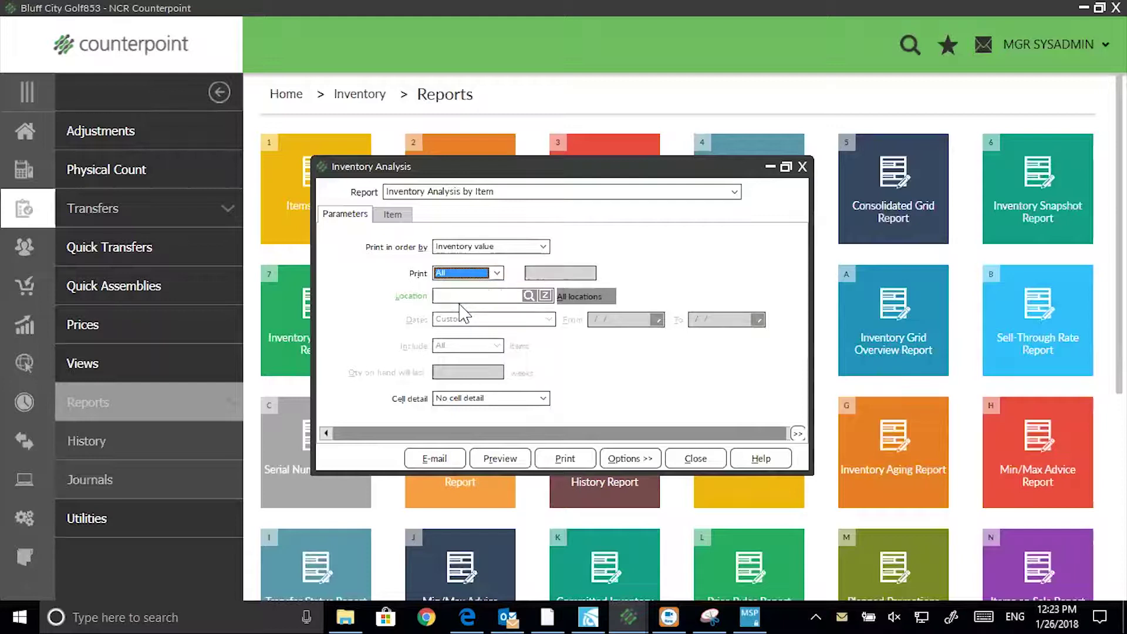
click(451, 296)
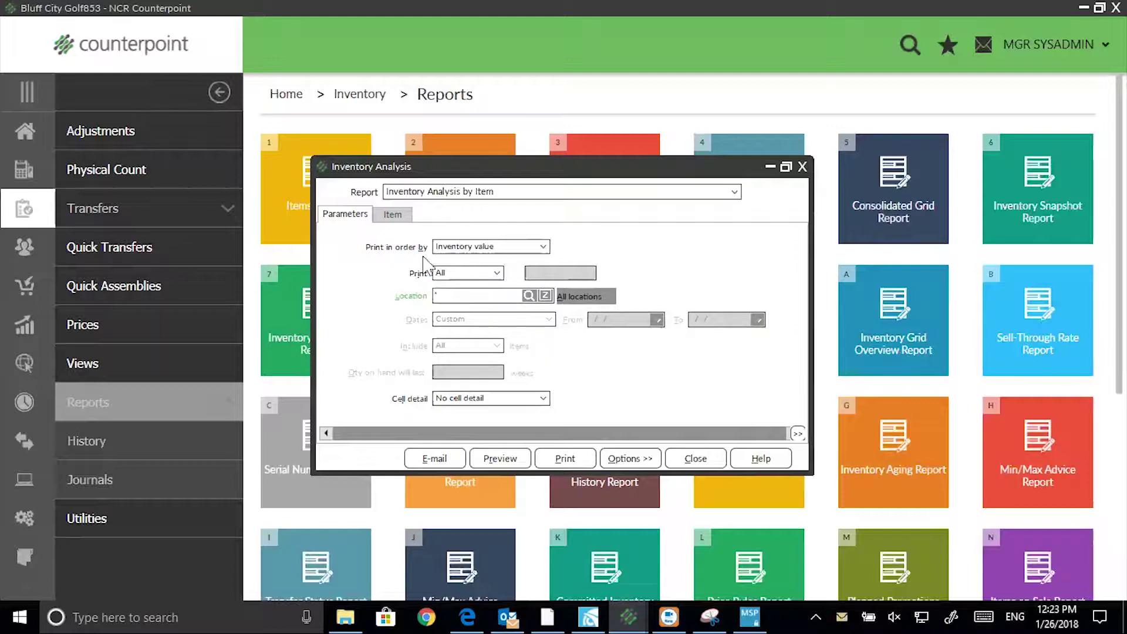
click(544, 247)
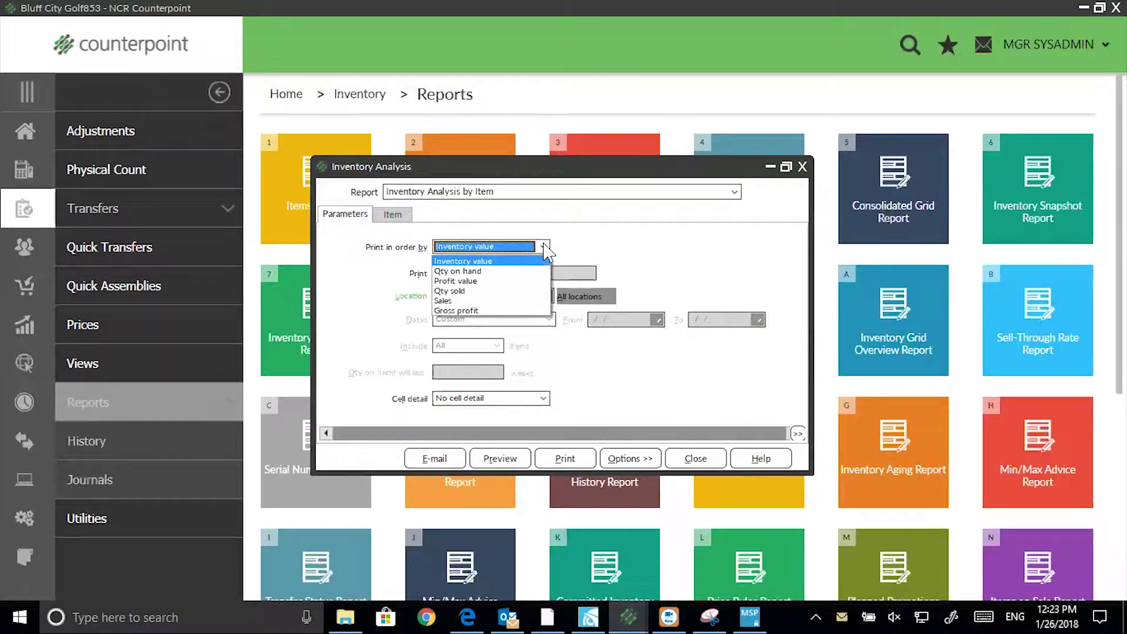
click(464, 291)
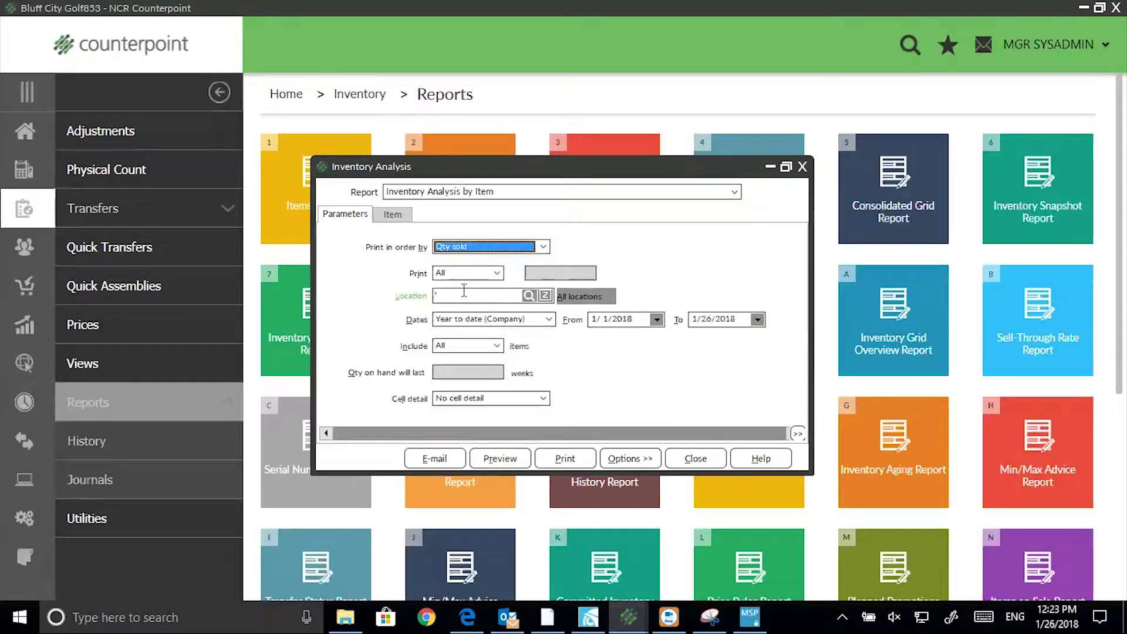
Change the From date year to 2017 and preview the report
click(634, 319)
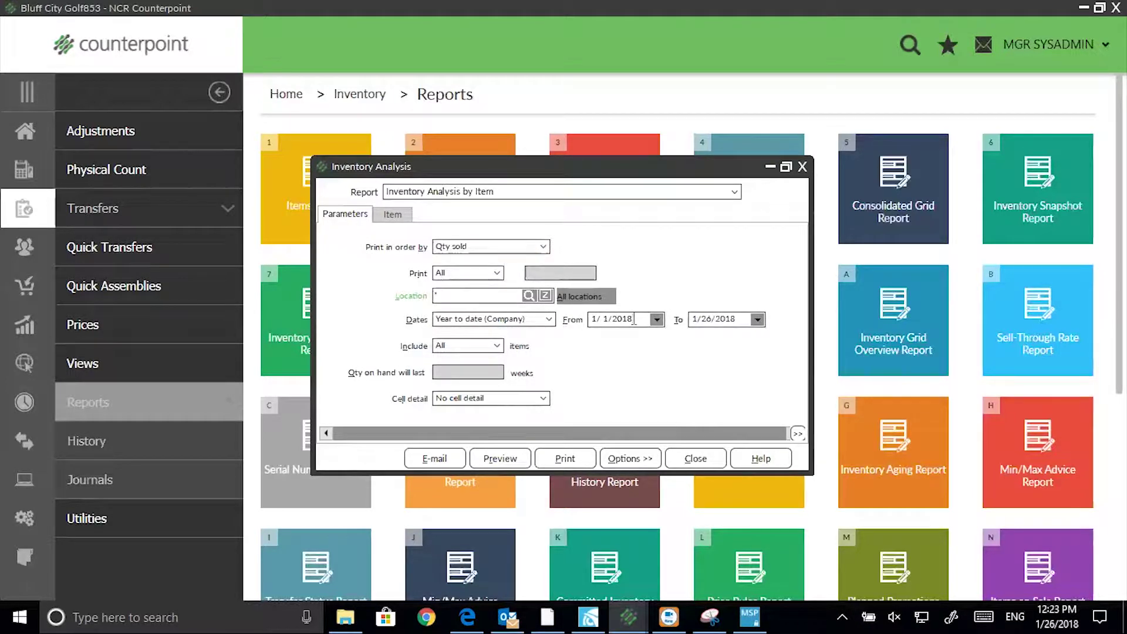
key(BackSpace)
text(7)
click(489, 460)
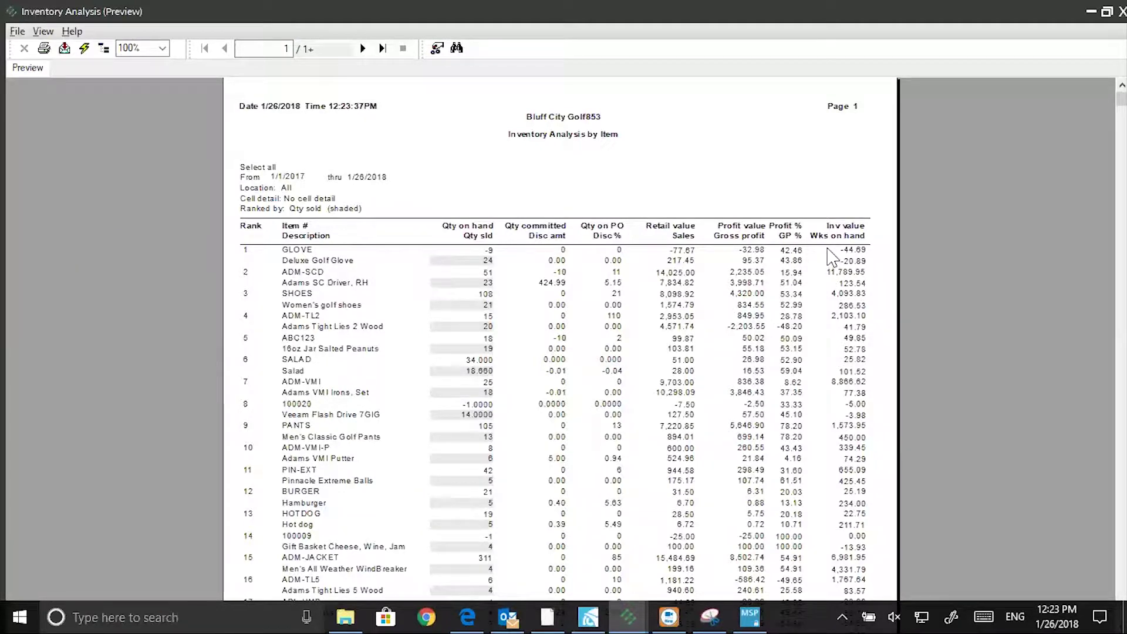
click(1122, 10)
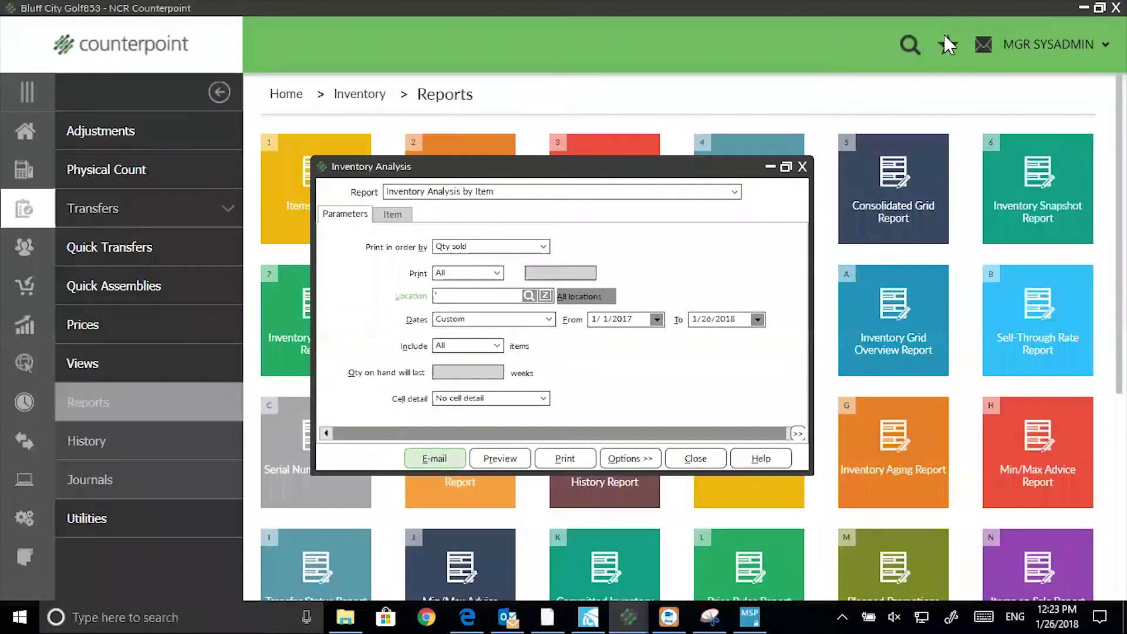
Switch to Inventory Status settings, keeping By Item (Location Detail), Item number order and all items
click(802, 168)
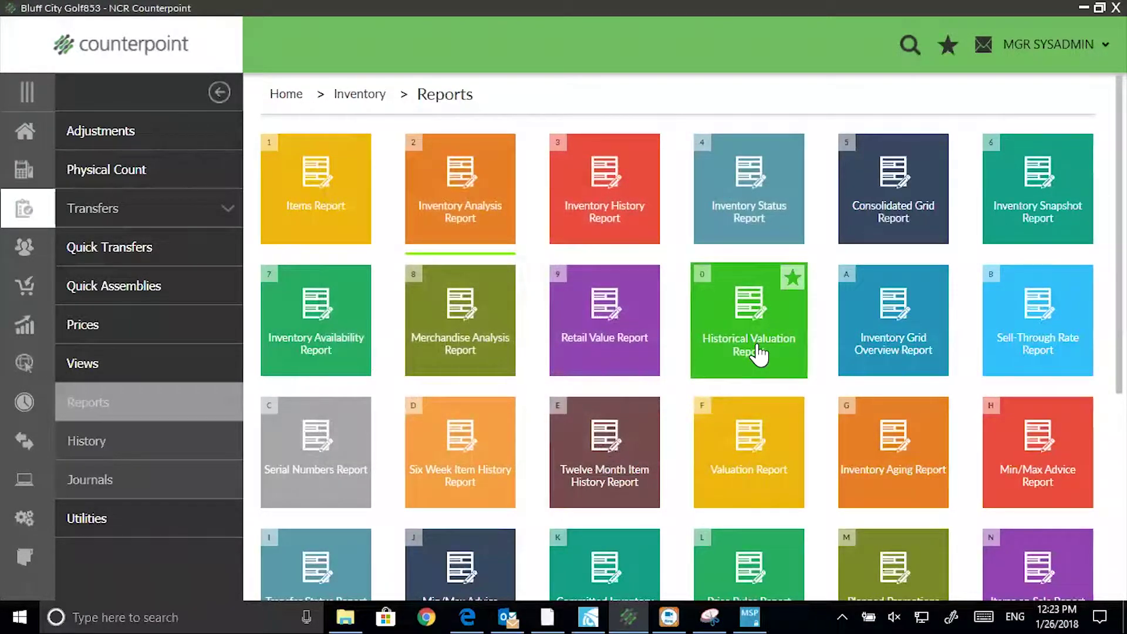
click(736, 204)
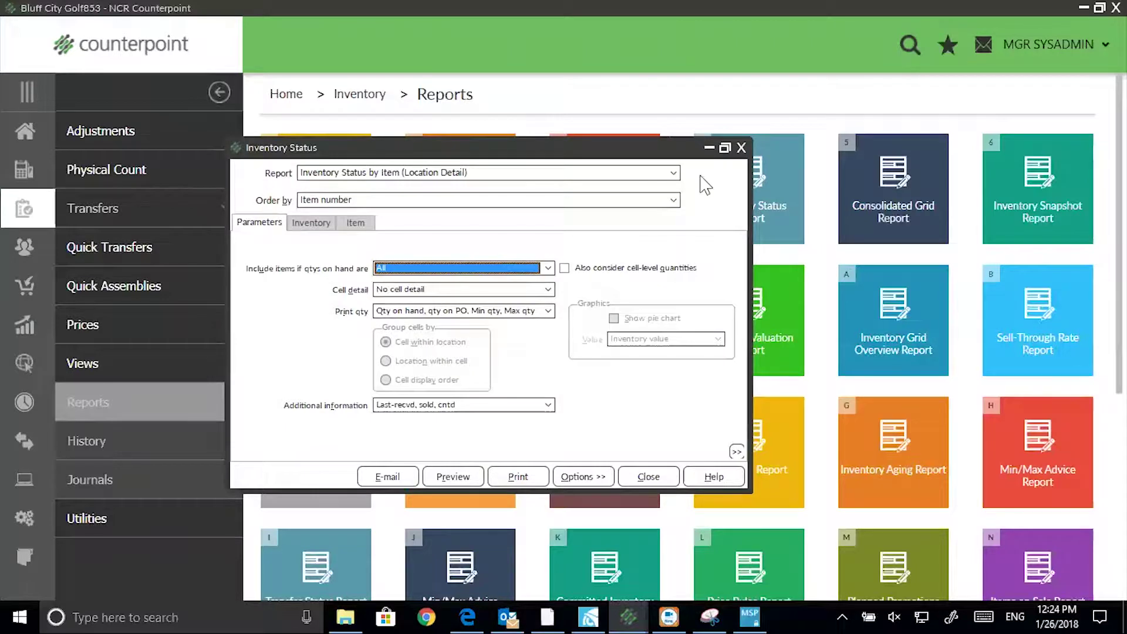
click(674, 173)
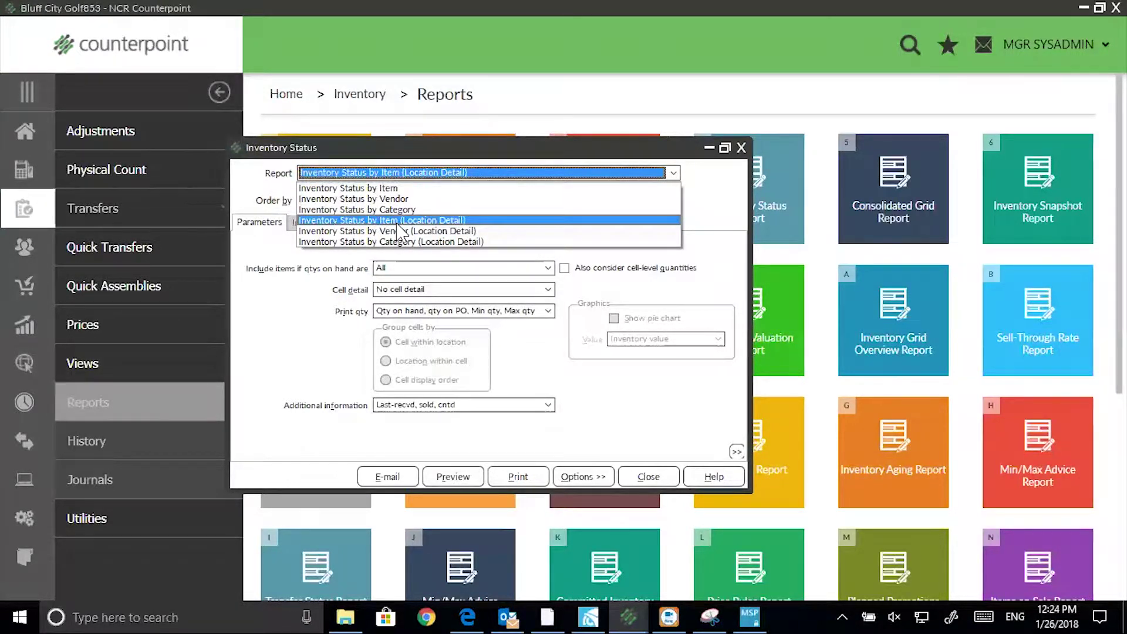
click(399, 223)
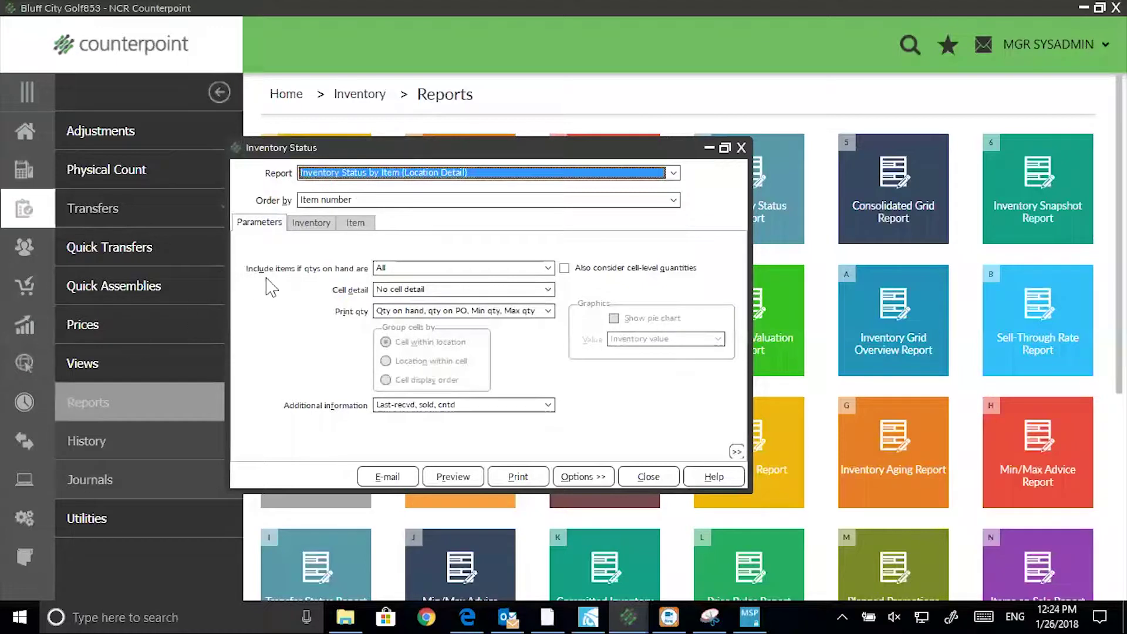
click(359, 201)
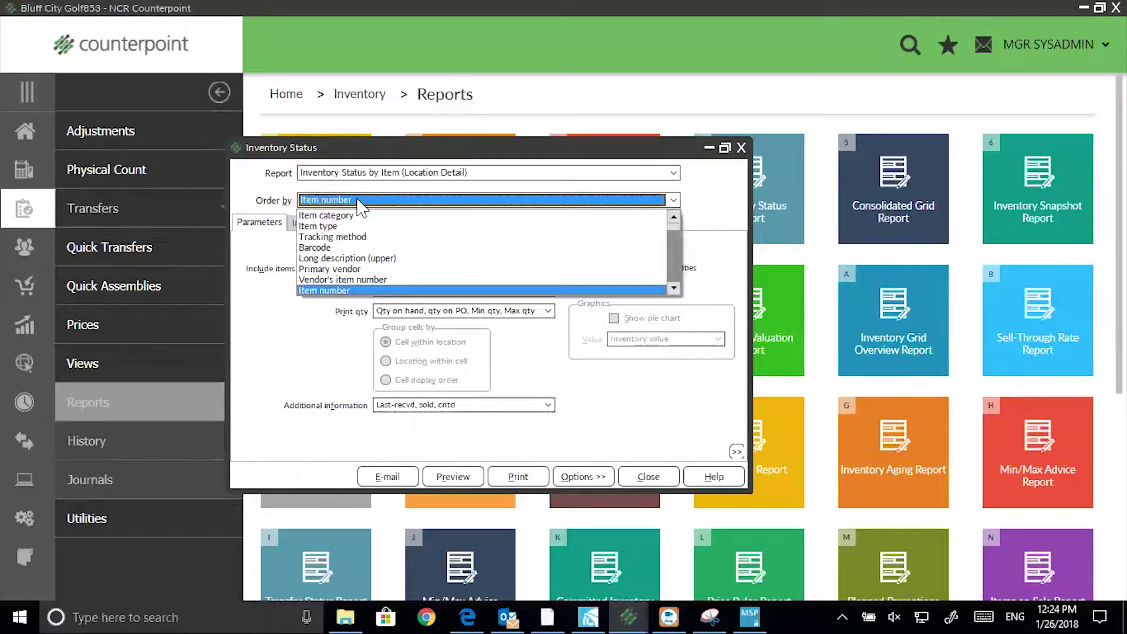
click(359, 201)
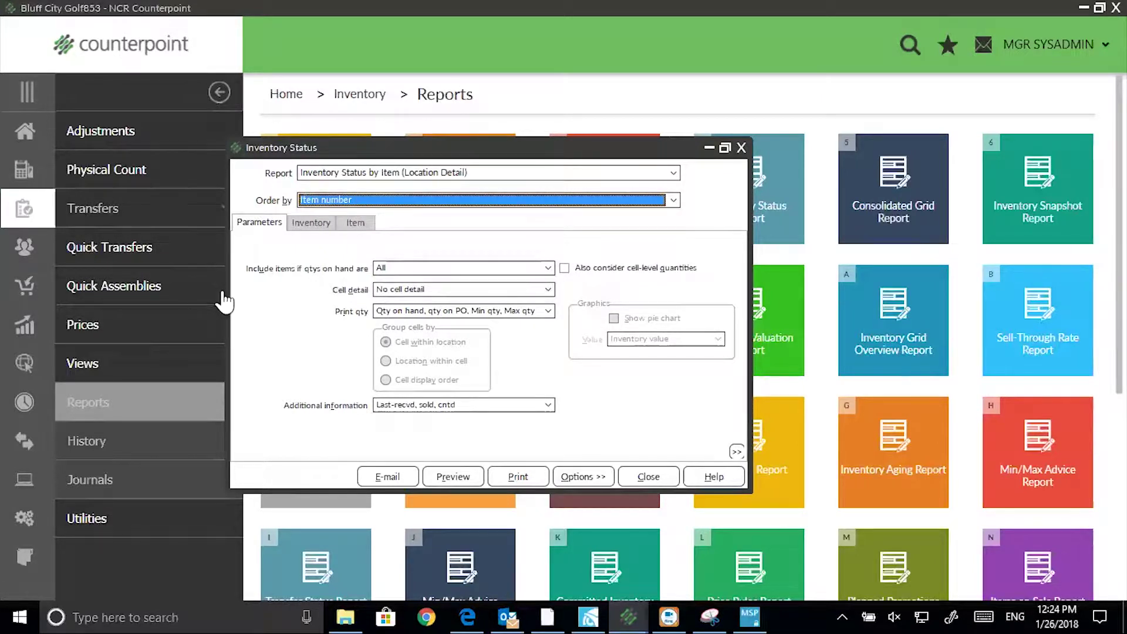
click(548, 269)
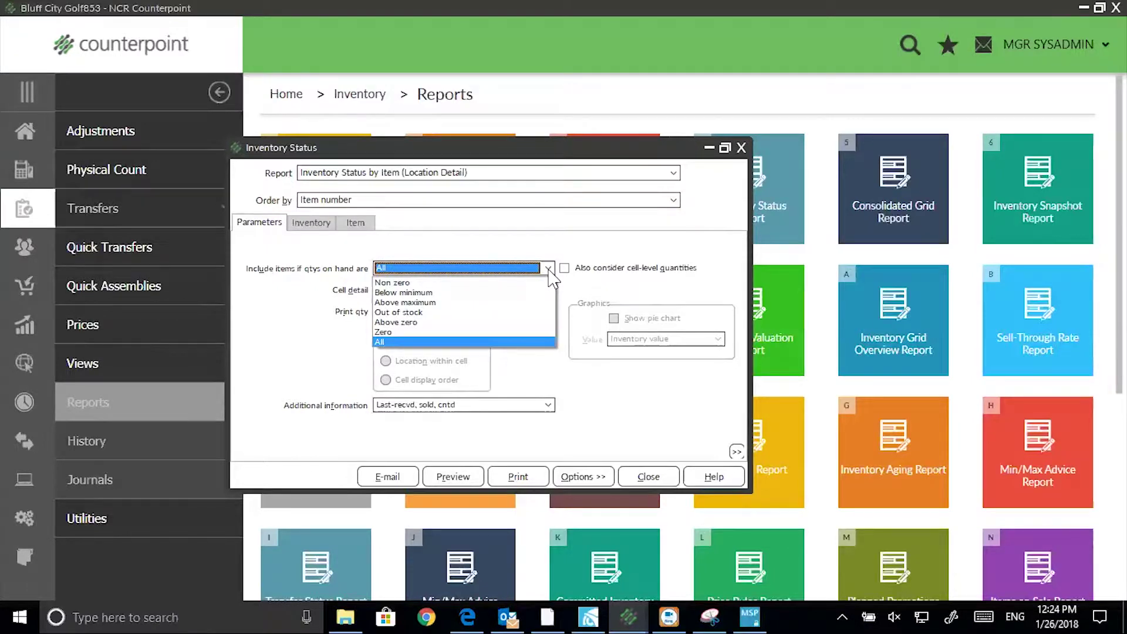
click(549, 272)
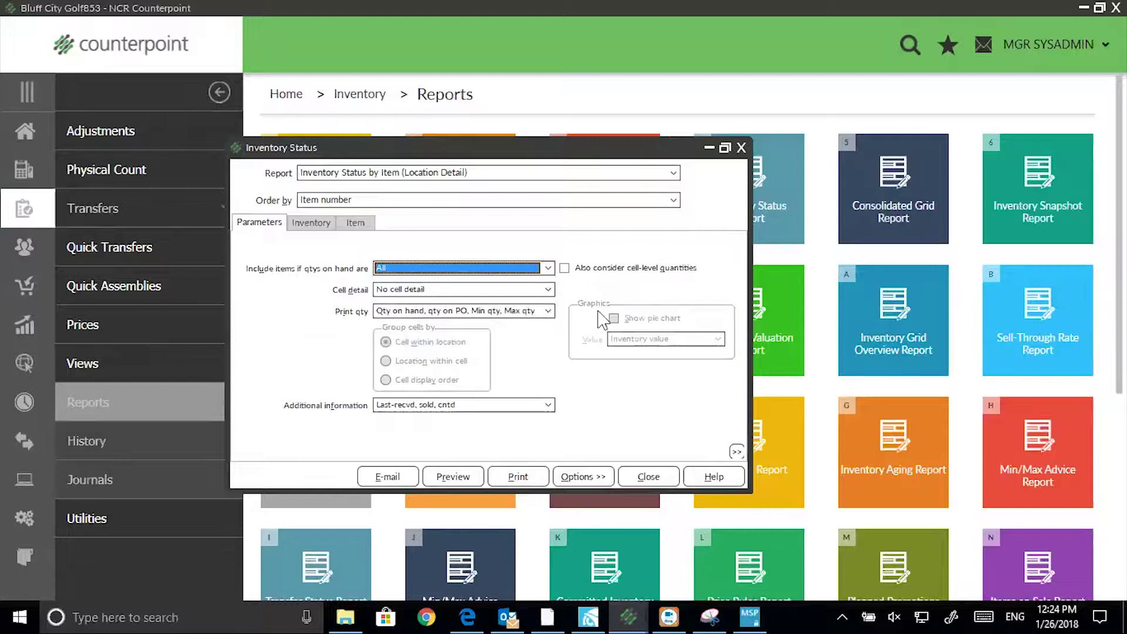
click(550, 312)
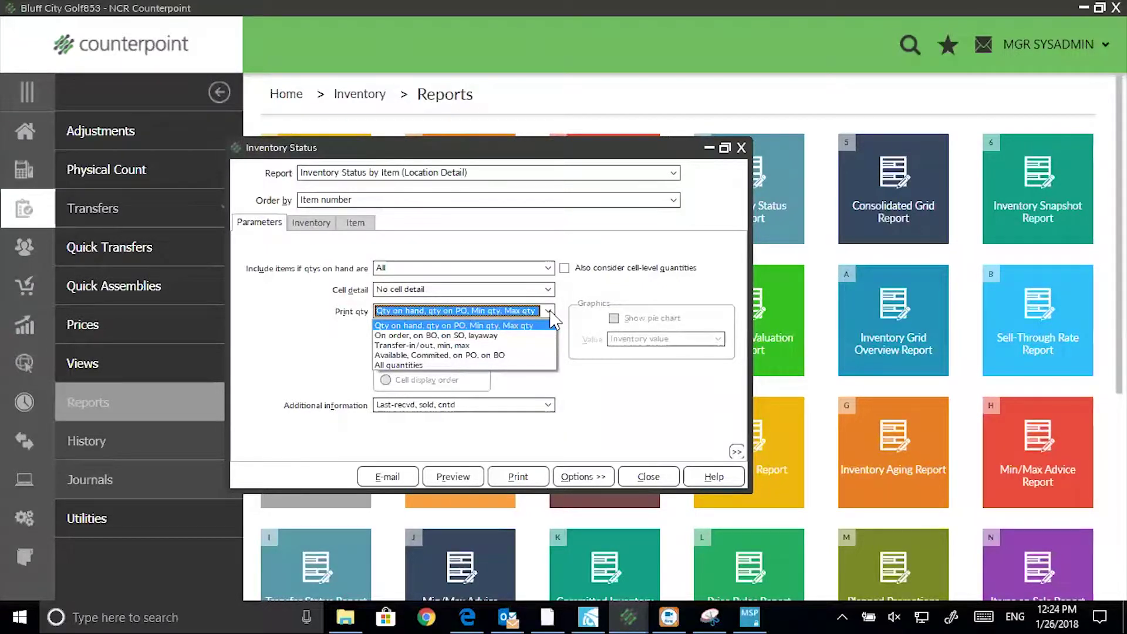
click(525, 325)
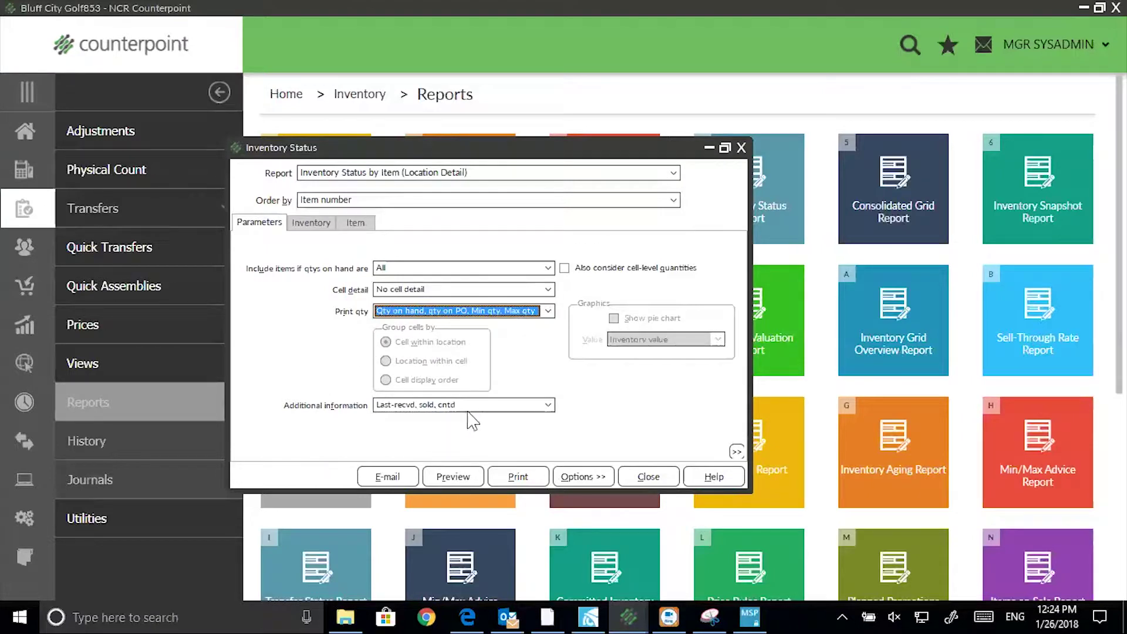
click(548, 406)
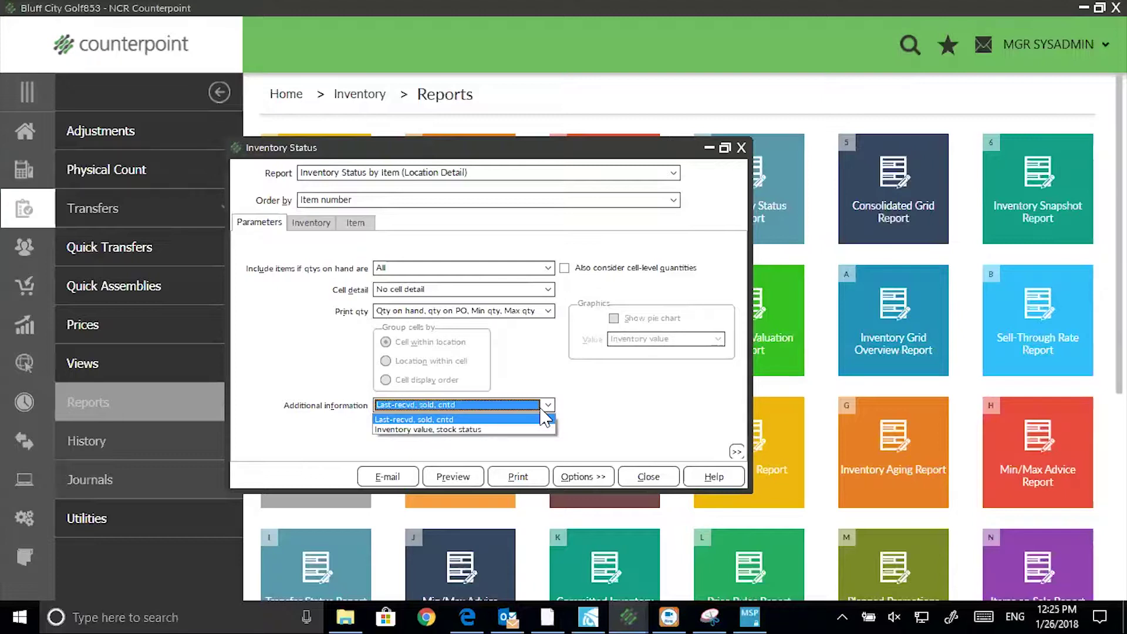
click(504, 419)
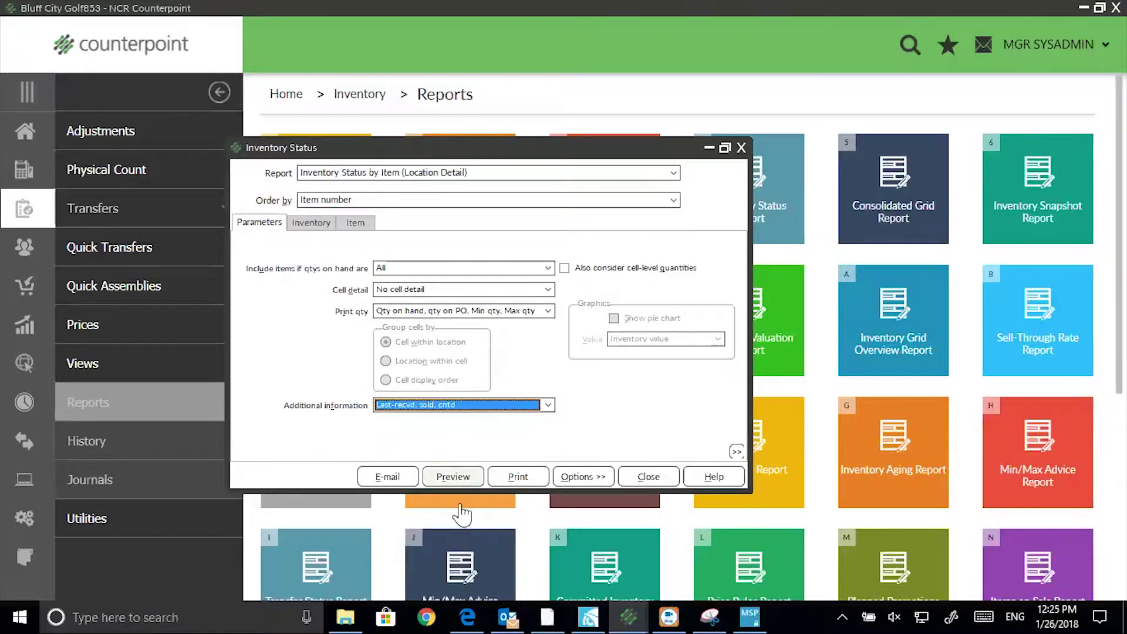
click(455, 477)
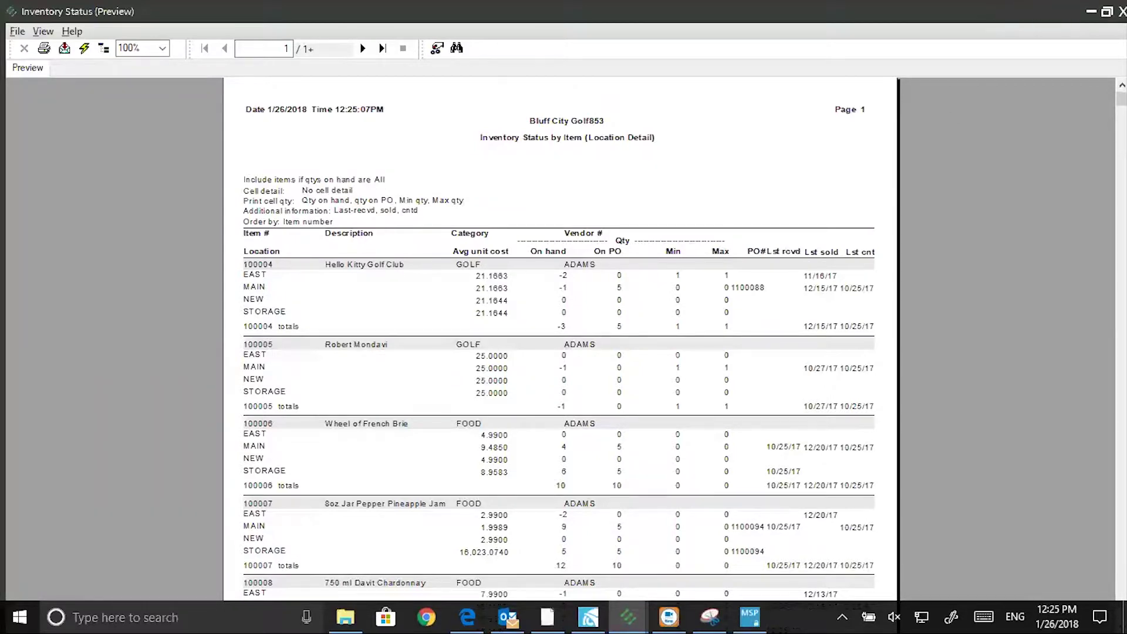
click(1121, 12)
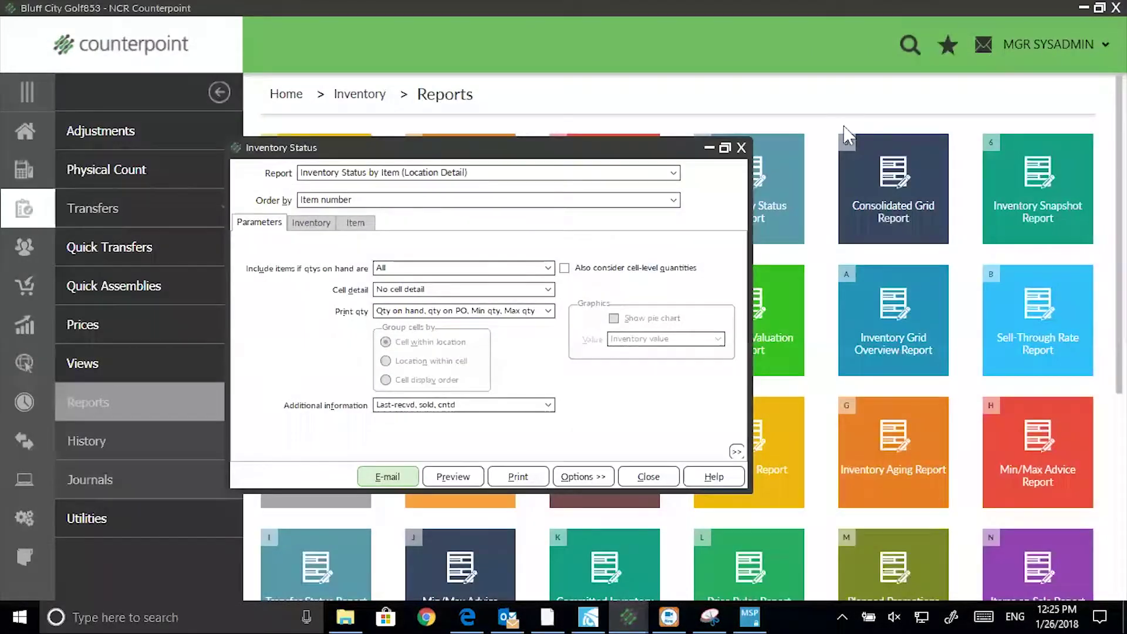
Open Flash Sales from Sales History reports, toggling comparison period B on and back off
click(737, 152)
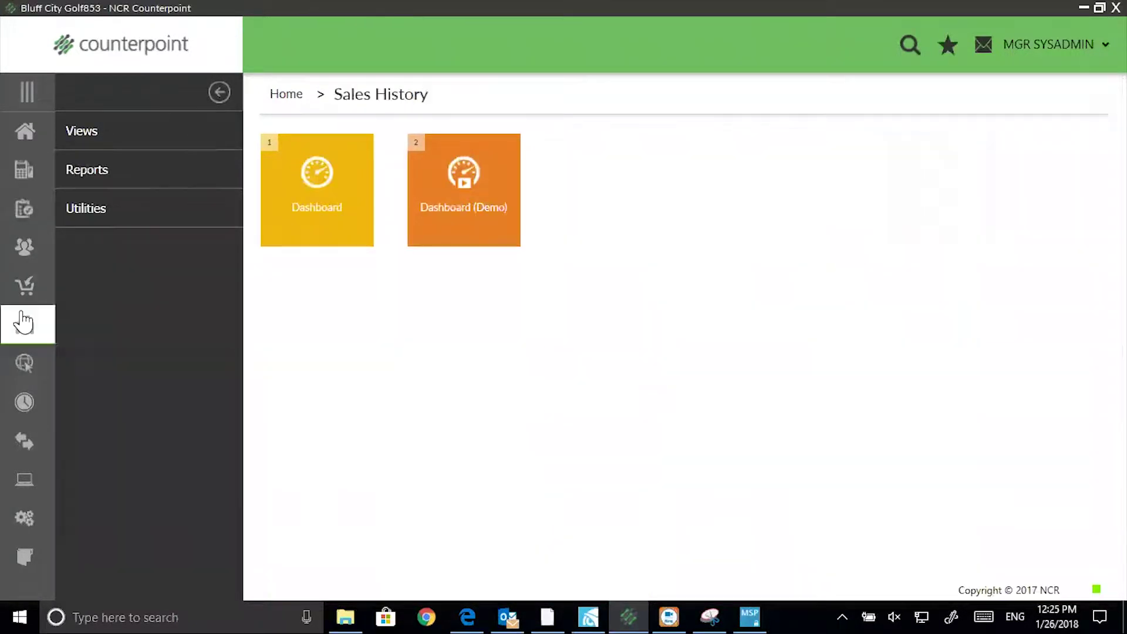
click(82, 173)
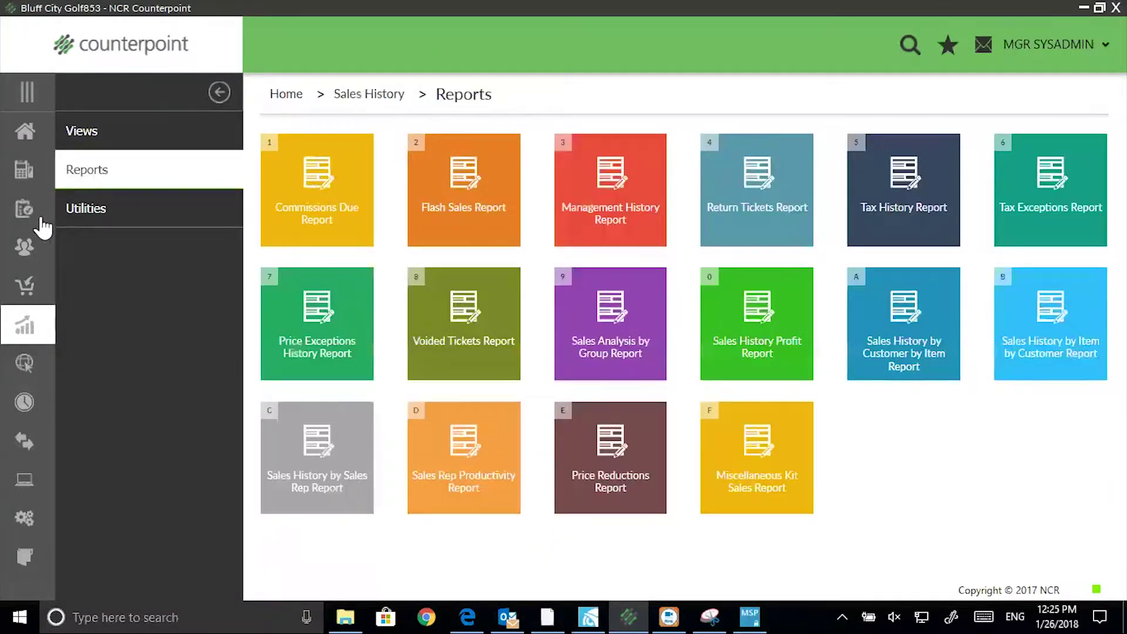
click(475, 176)
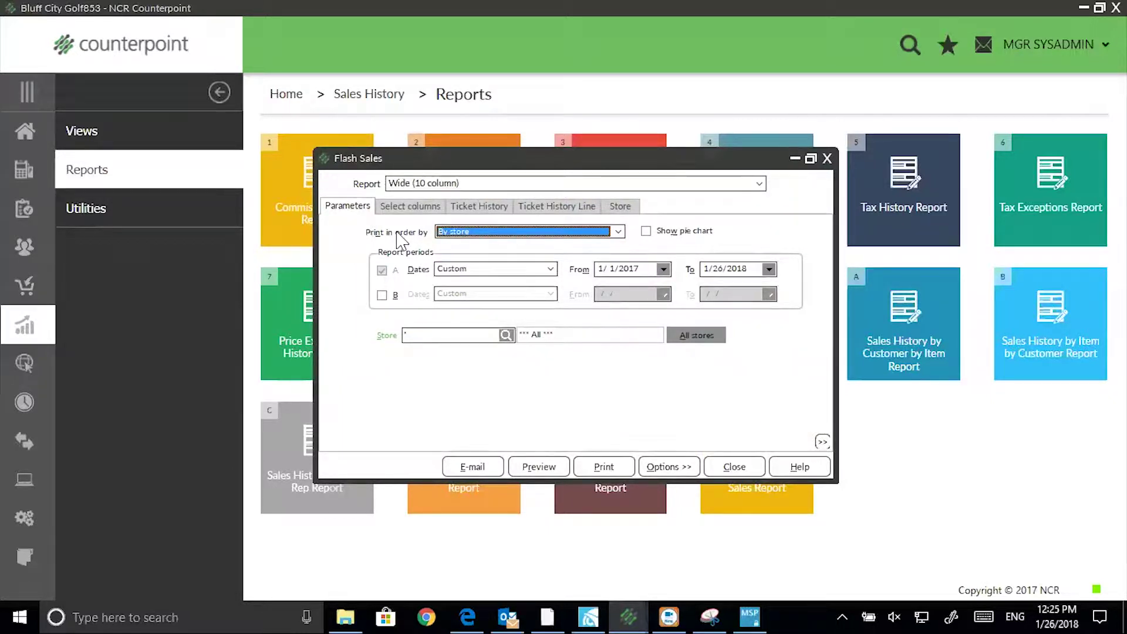
click(382, 296)
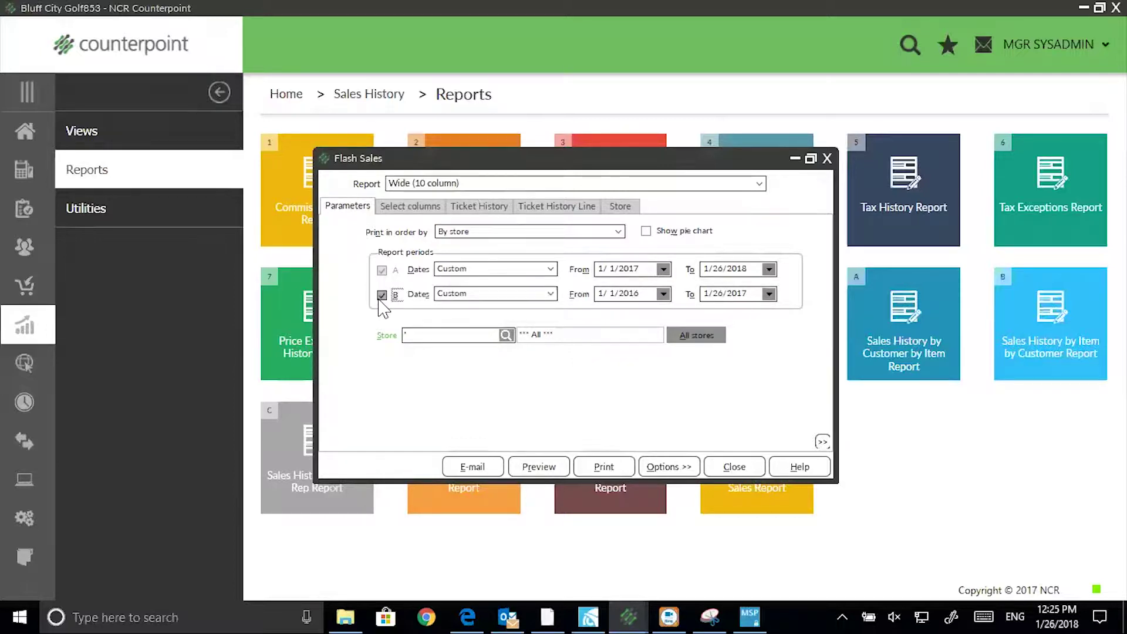
click(381, 295)
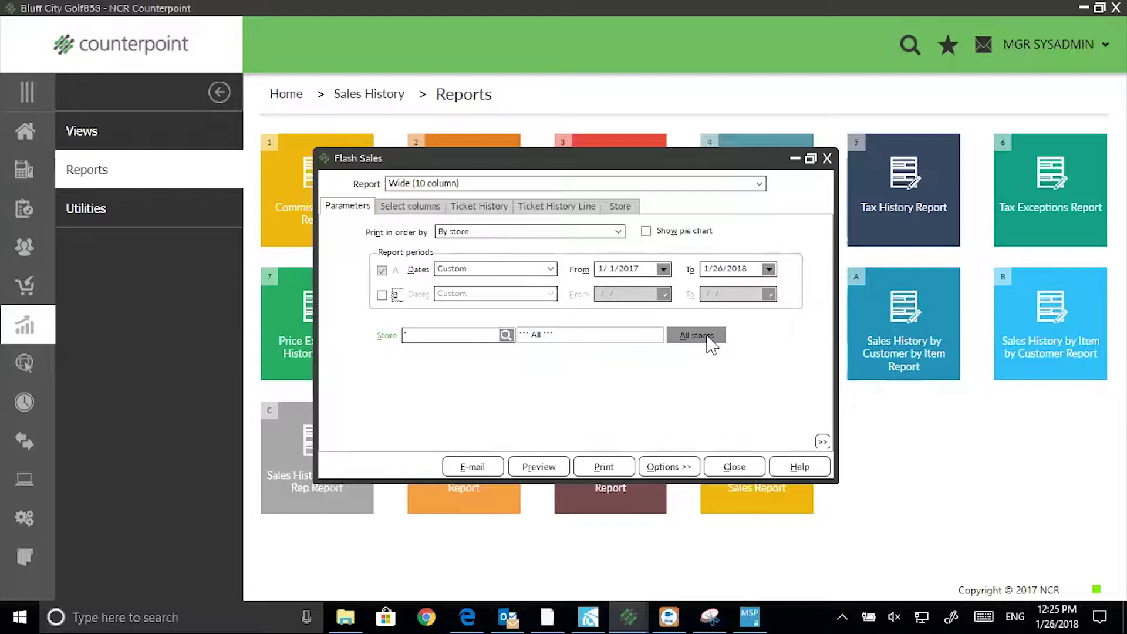
Add Average selling price as the seventh Flash Sales column, keeping Wide (10 column) layout
click(405, 205)
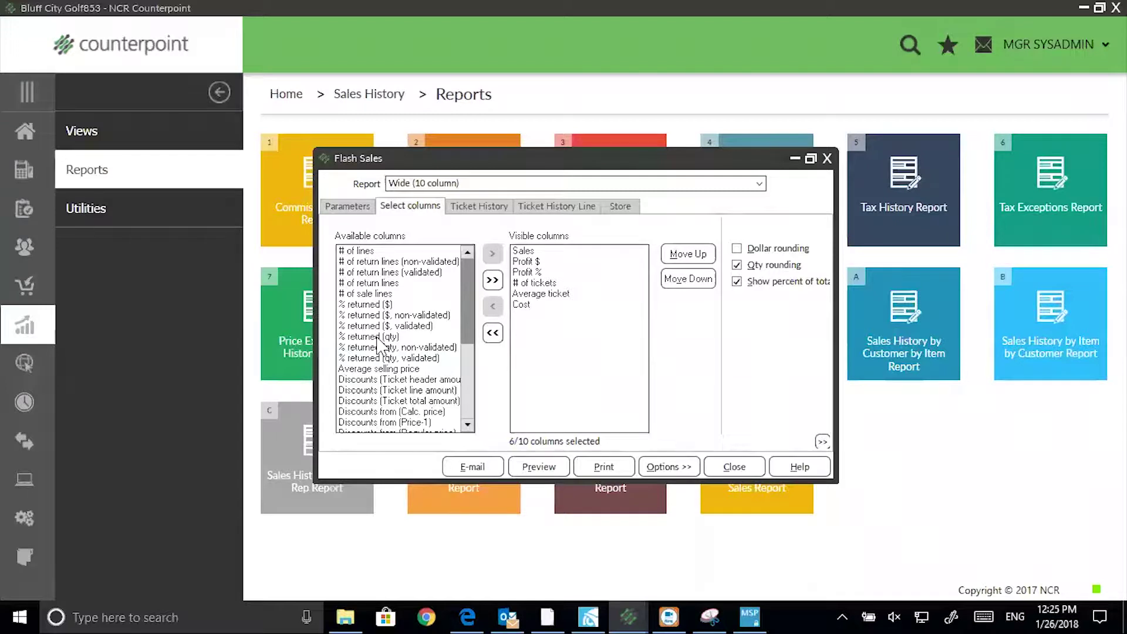
double_click(377, 369)
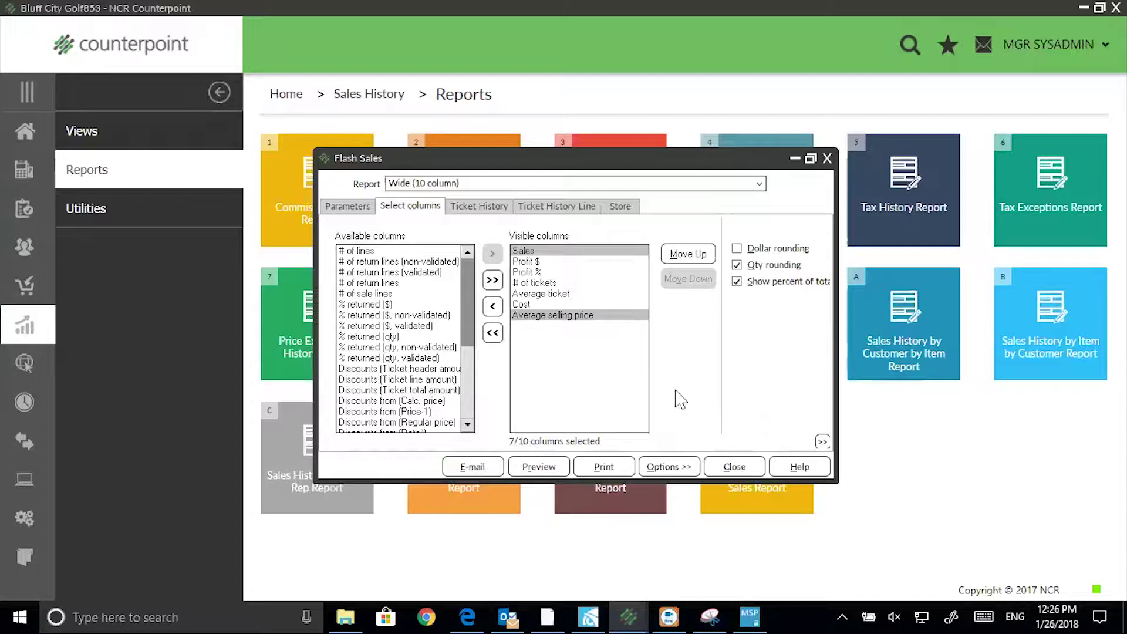
click(761, 184)
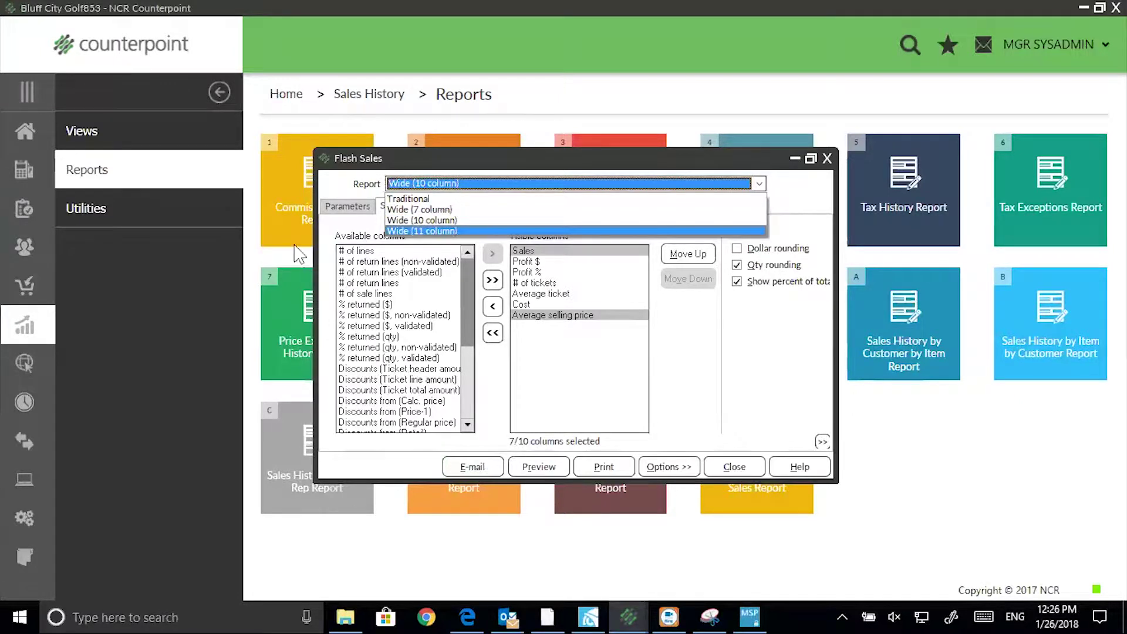
click(422, 220)
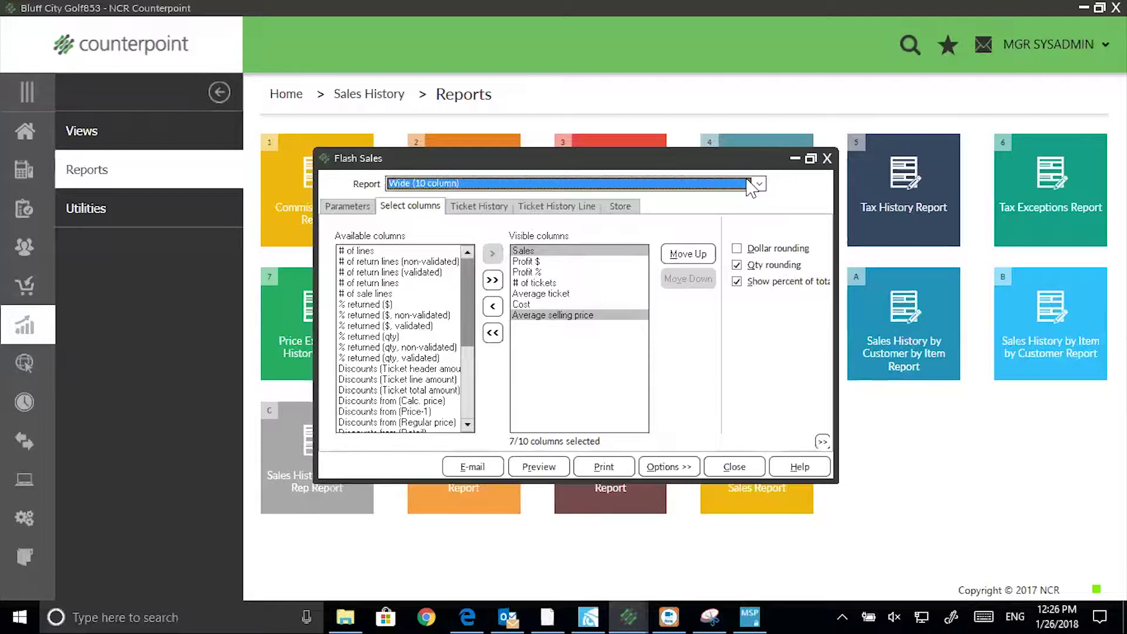
click(737, 248)
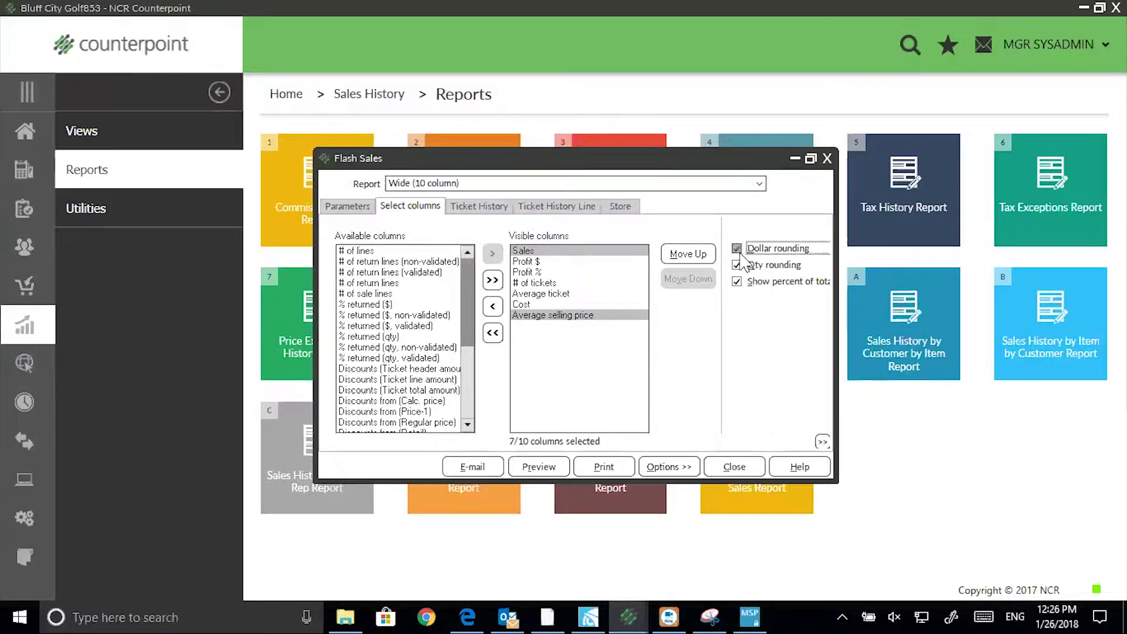
click(545, 468)
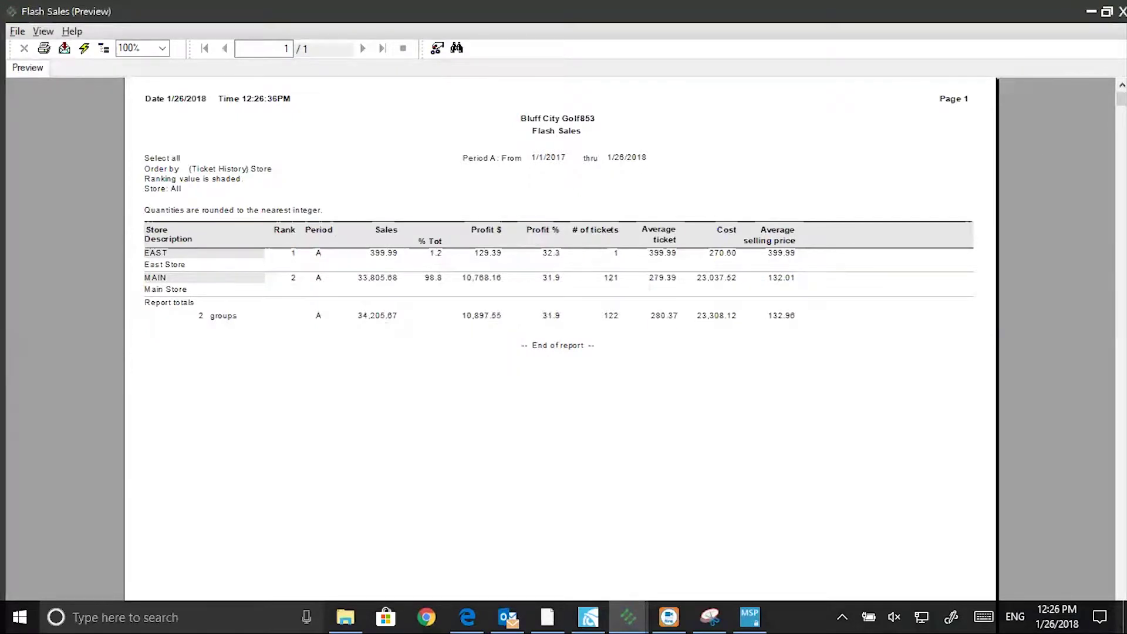
click(1122, 11)
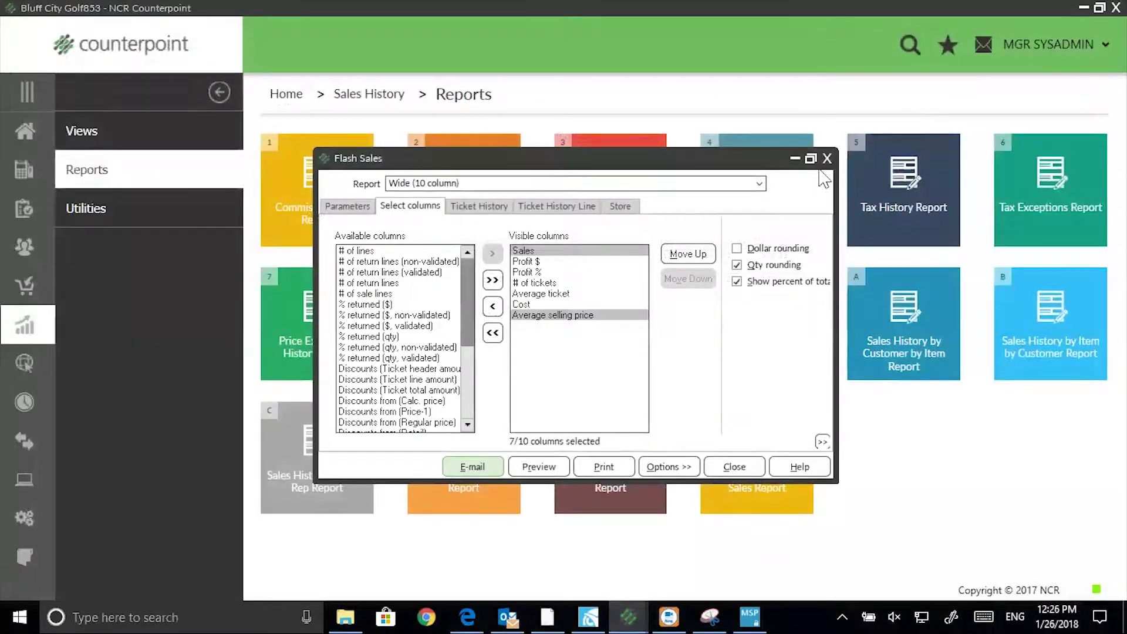
Swap Flash Sales for the Sales Analysis by Group Report and show its extra options
click(827, 159)
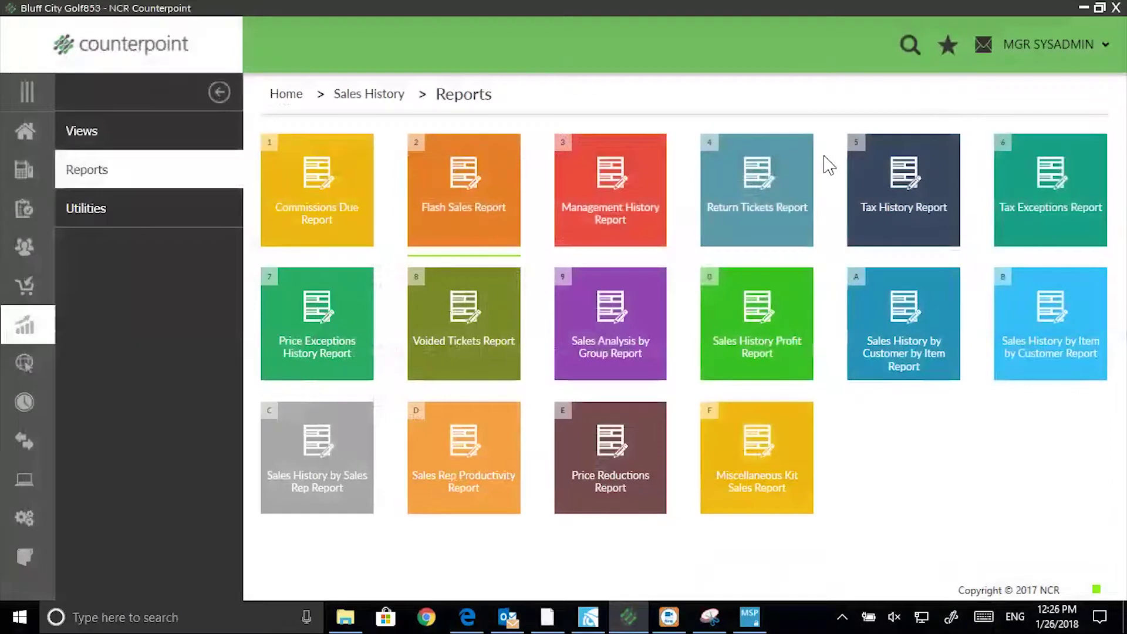
click(648, 330)
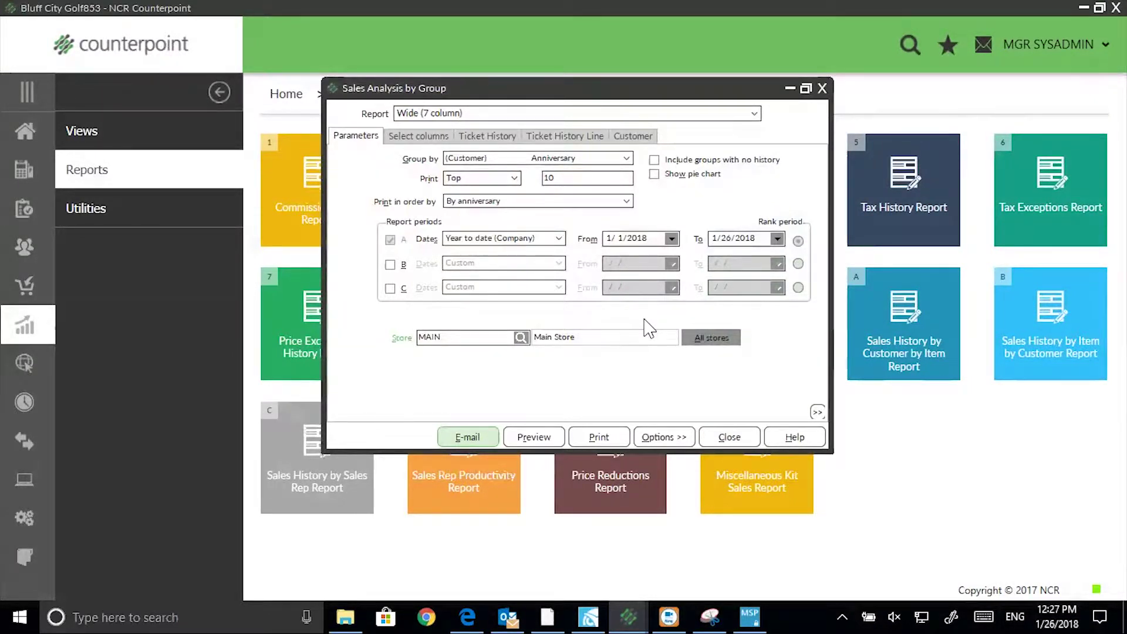
click(653, 441)
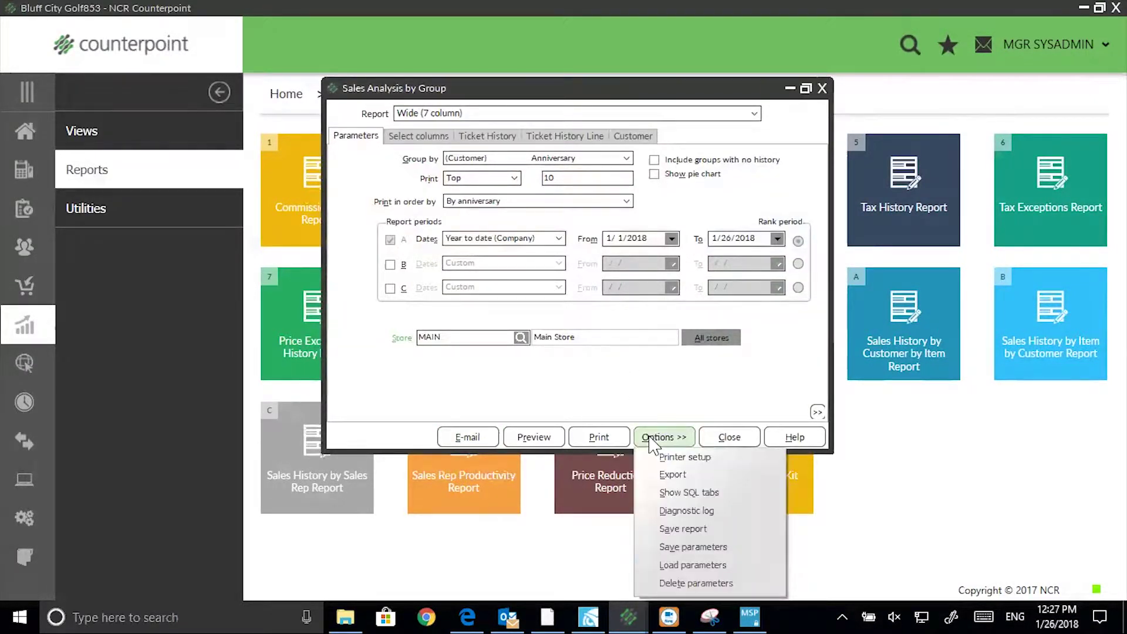
Load the saved 'Sales by Item' parameters into the sales analysis report
click(702, 567)
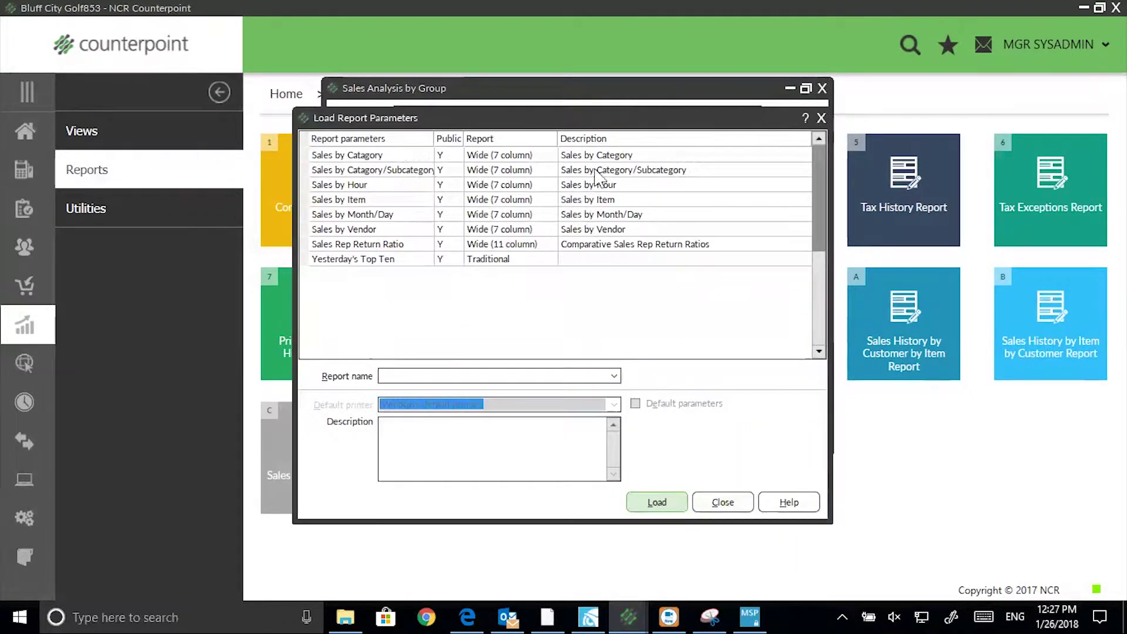
click(578, 202)
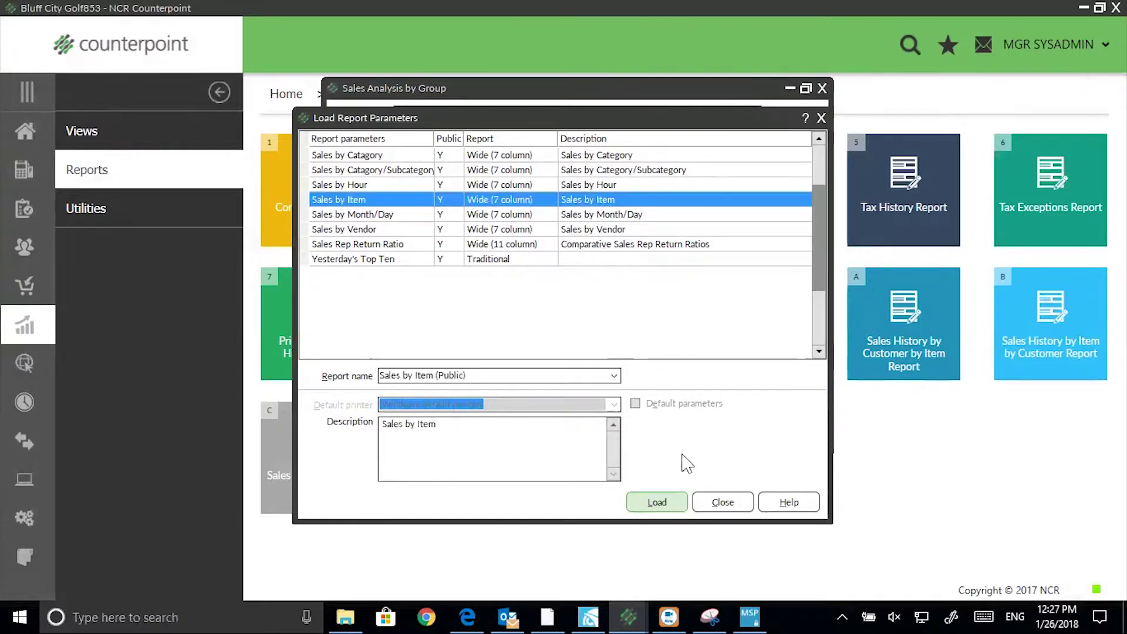
click(656, 503)
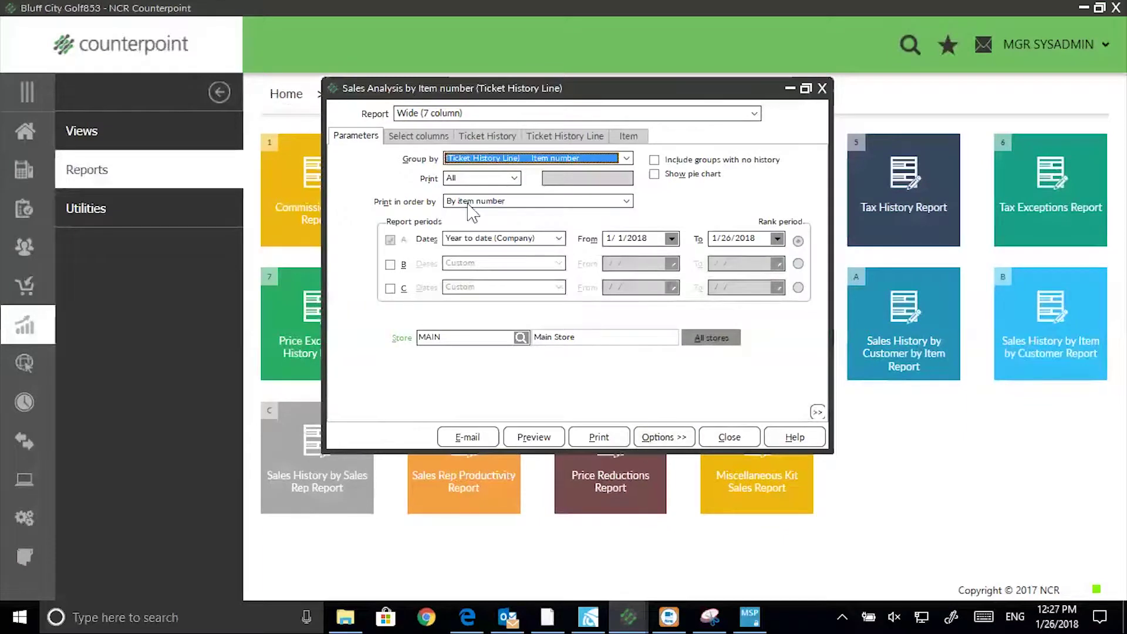
click(515, 180)
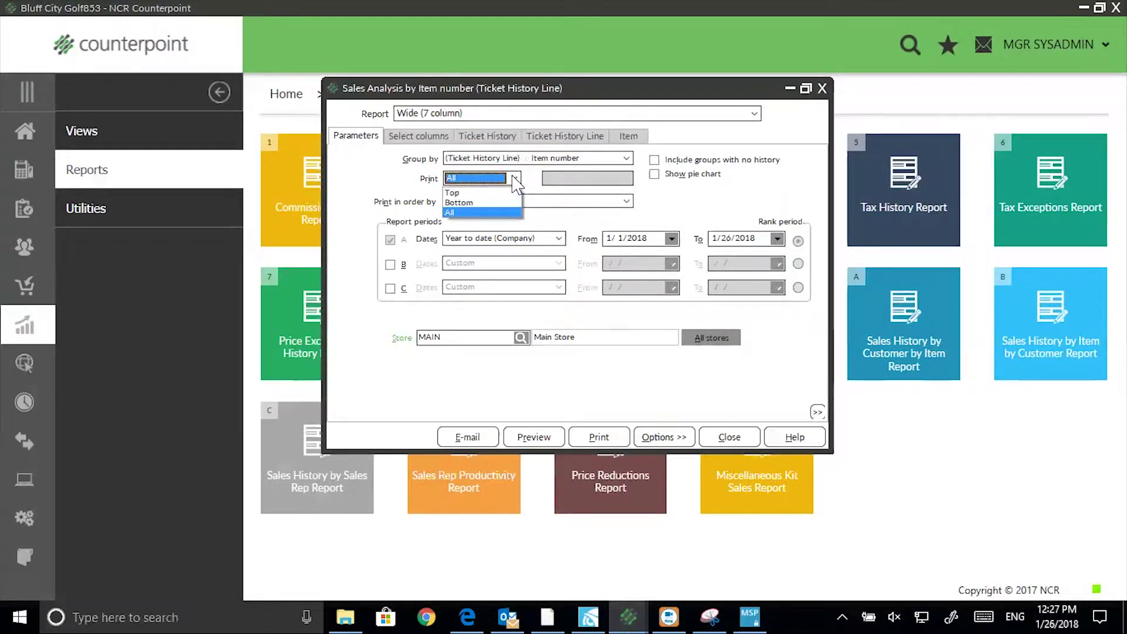
click(514, 178)
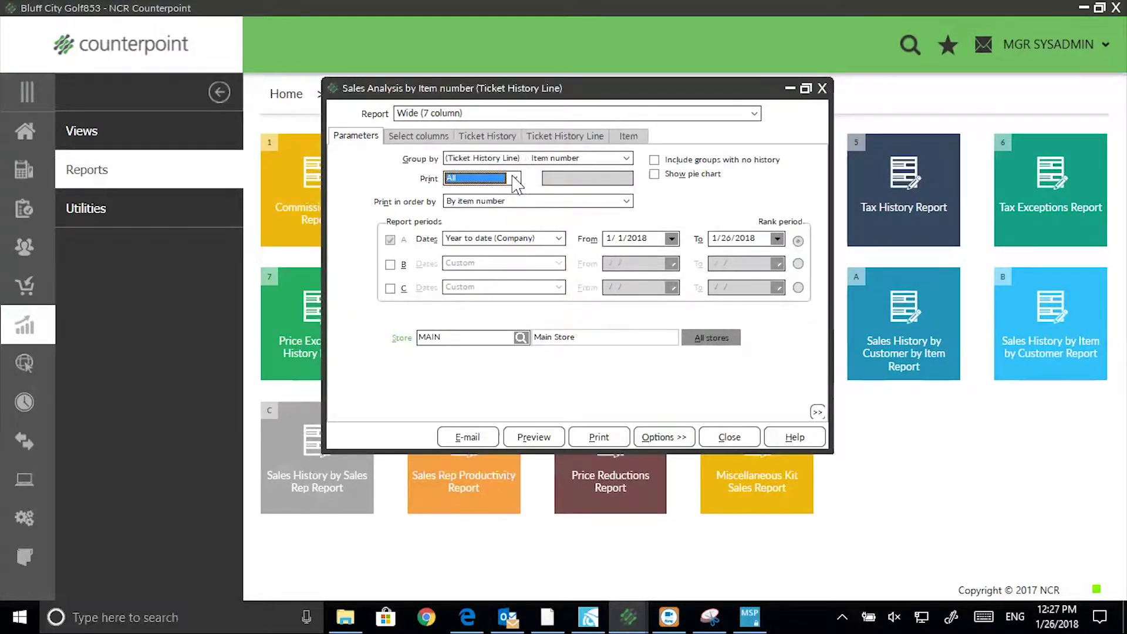
click(626, 201)
click(626, 201)
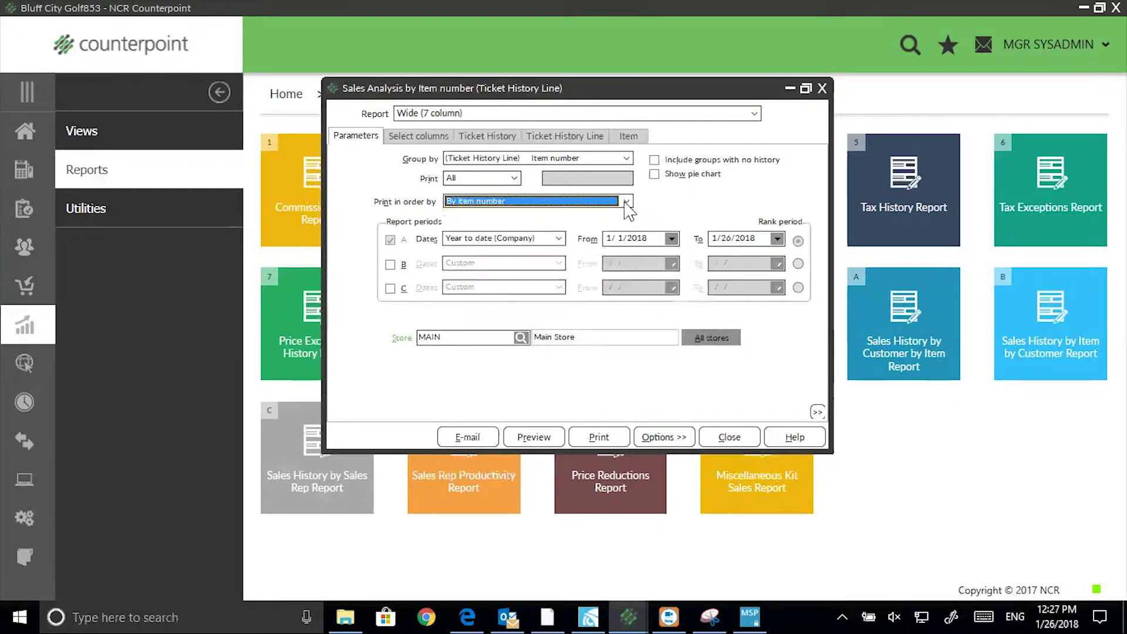
click(389, 264)
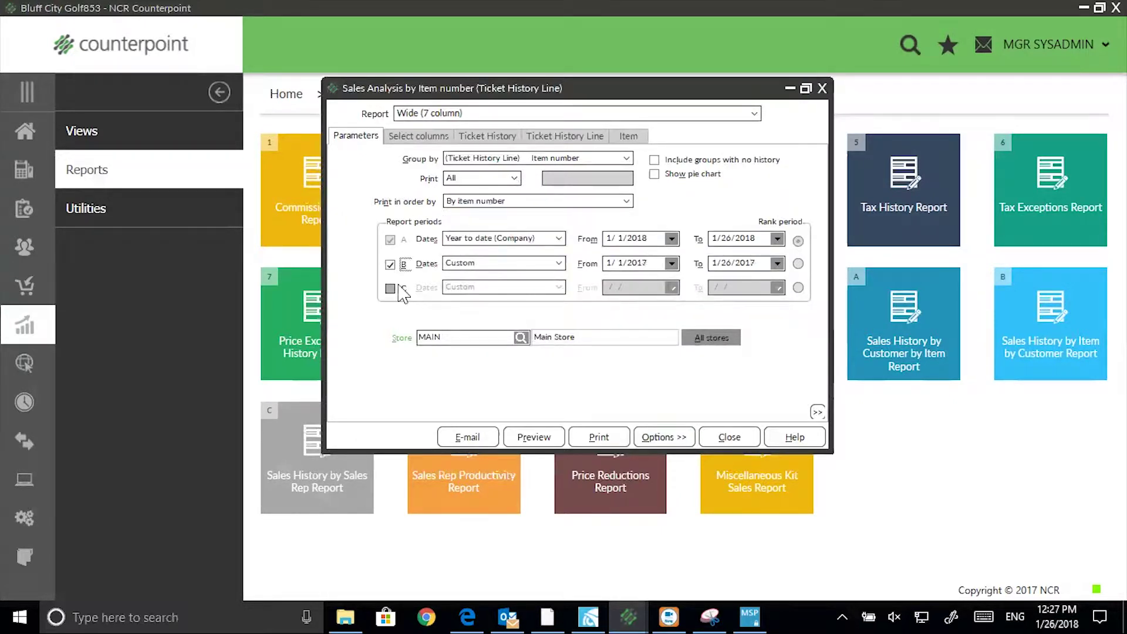
click(390, 288)
click(390, 288)
click(390, 265)
click(444, 336)
drag(444, 336, 355, 329)
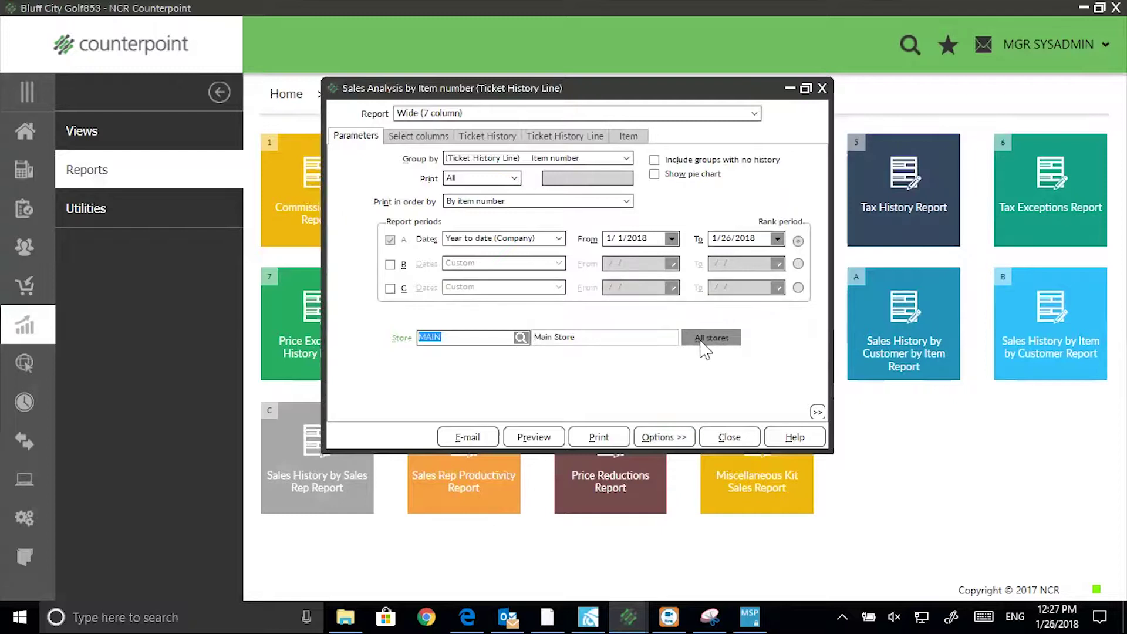
click(420, 136)
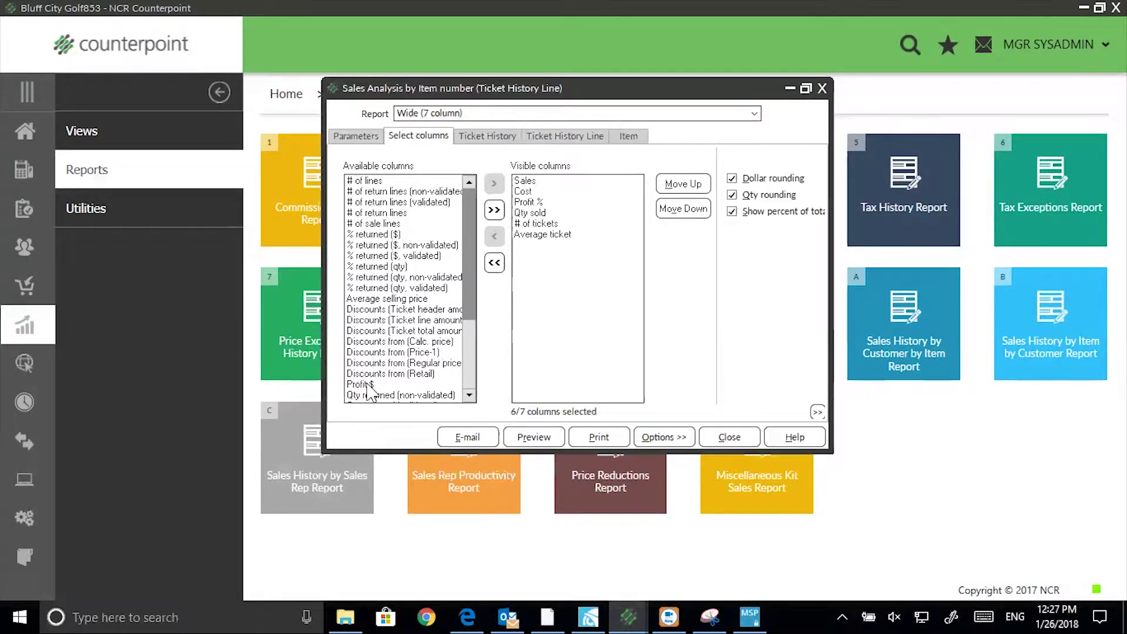
Add Profit $ as the seventh column, keep Wide (7 column), and preview the report
double_click(361, 385)
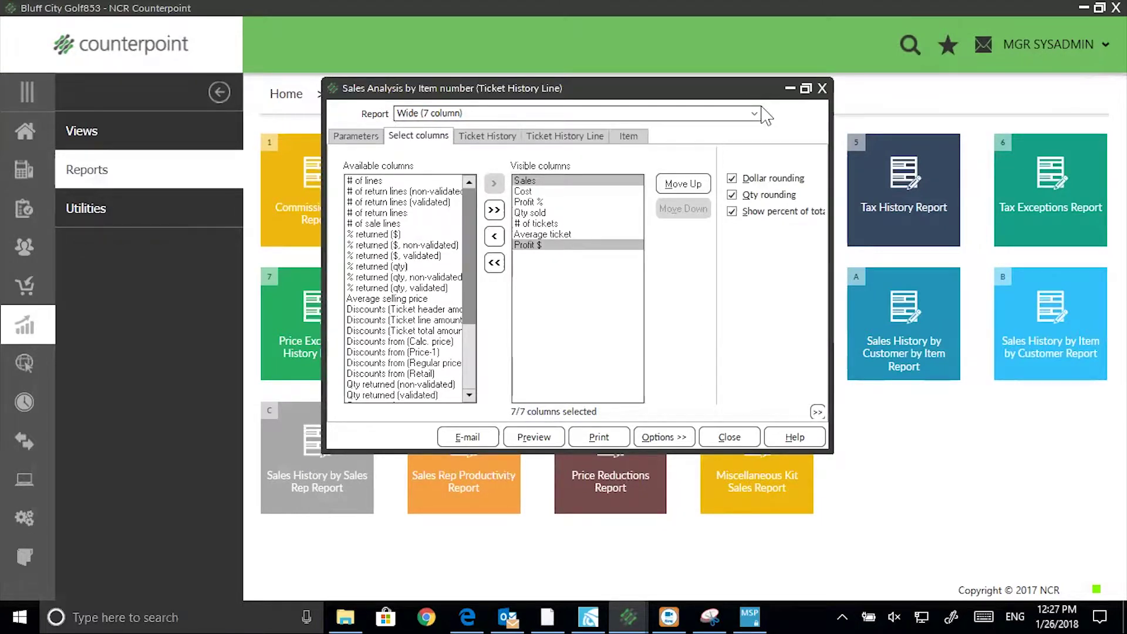
click(755, 114)
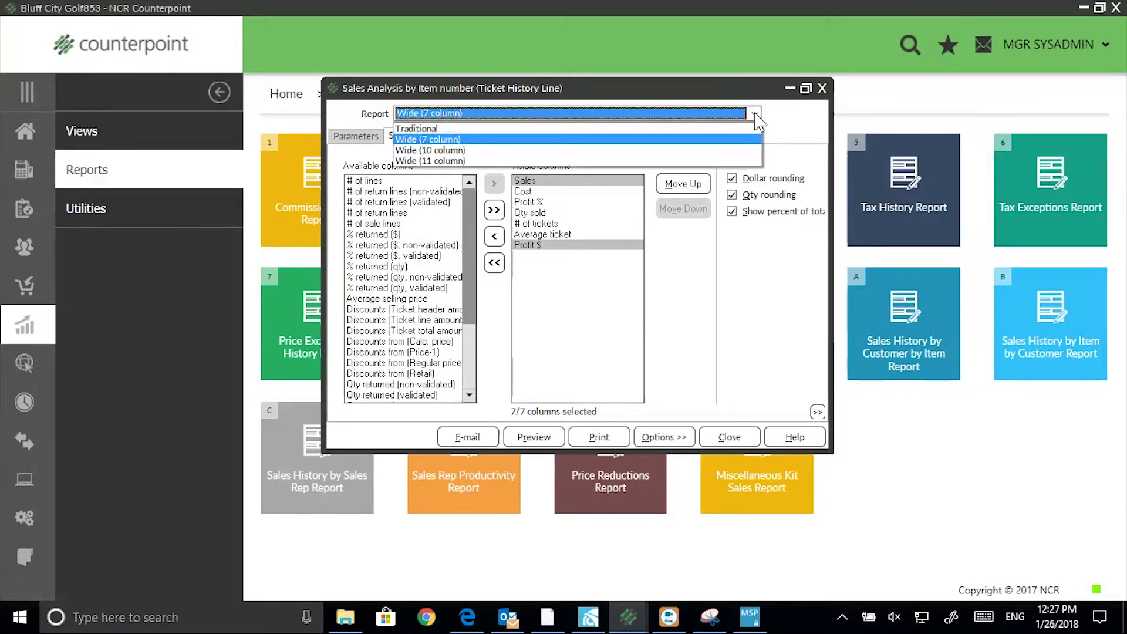
click(756, 115)
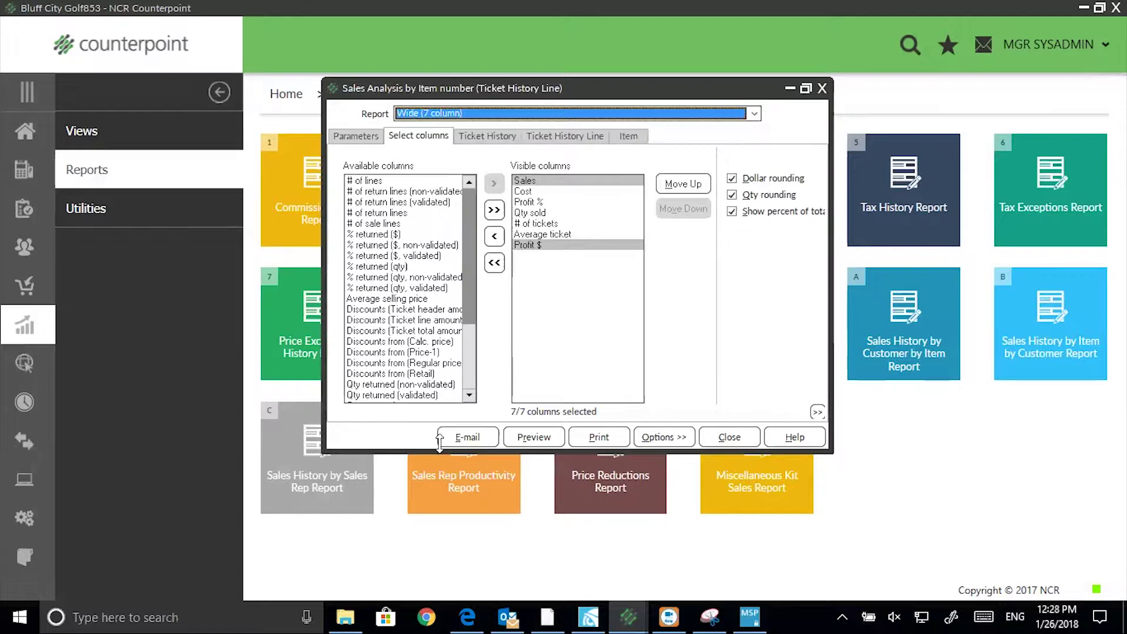
click(545, 443)
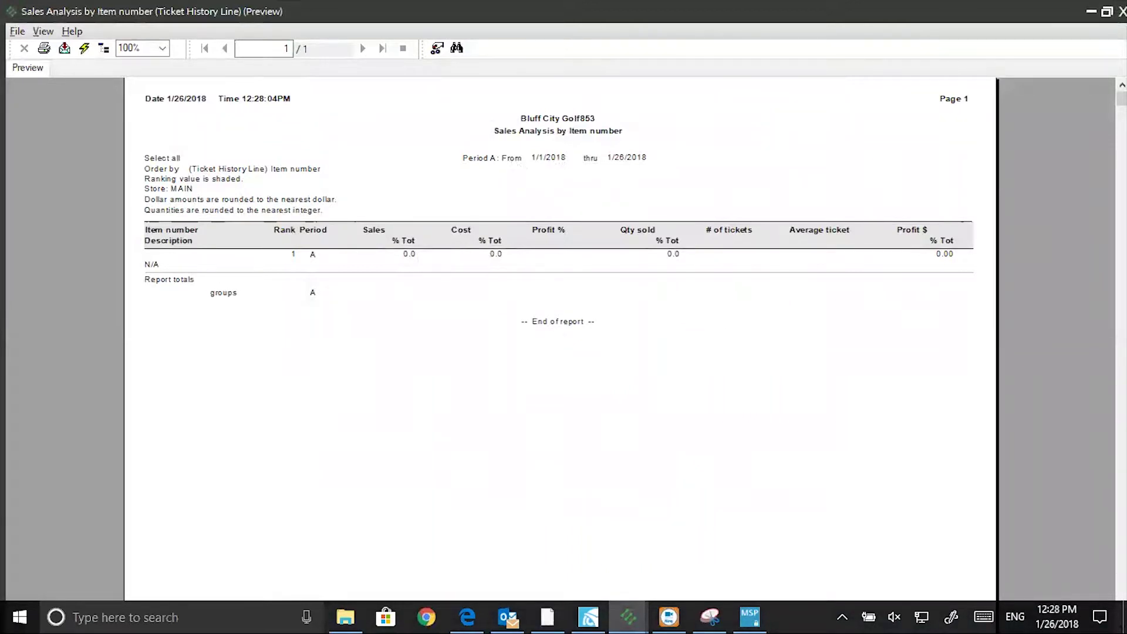
Change the period A start date to 1/1/2017 and preview the Sales by Item report again
key(Escape)
click(359, 135)
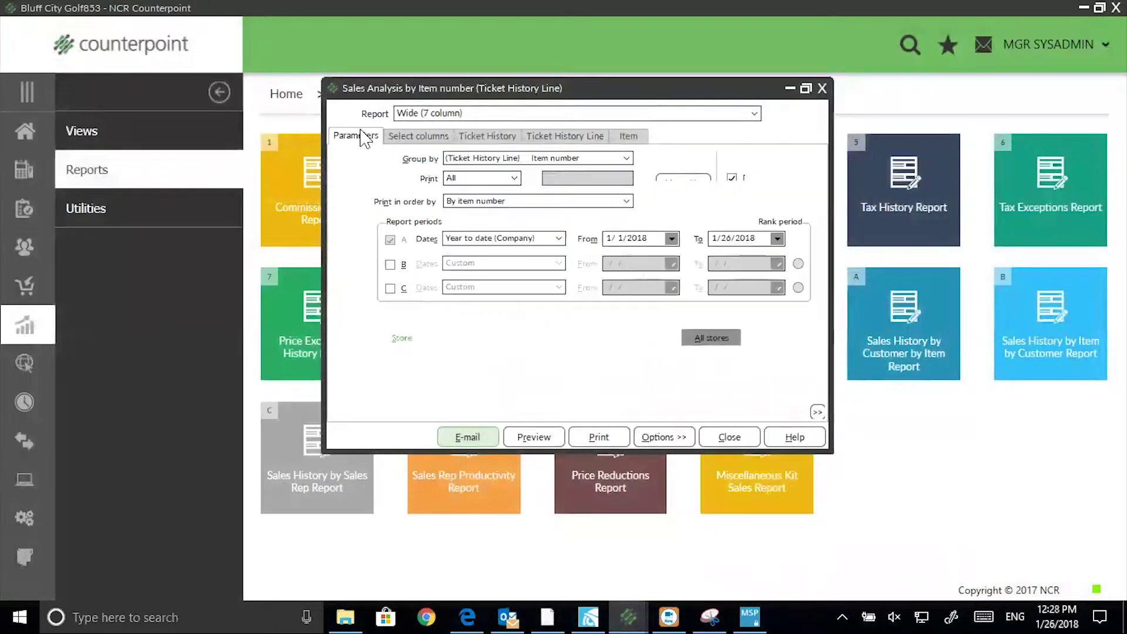
click(653, 239)
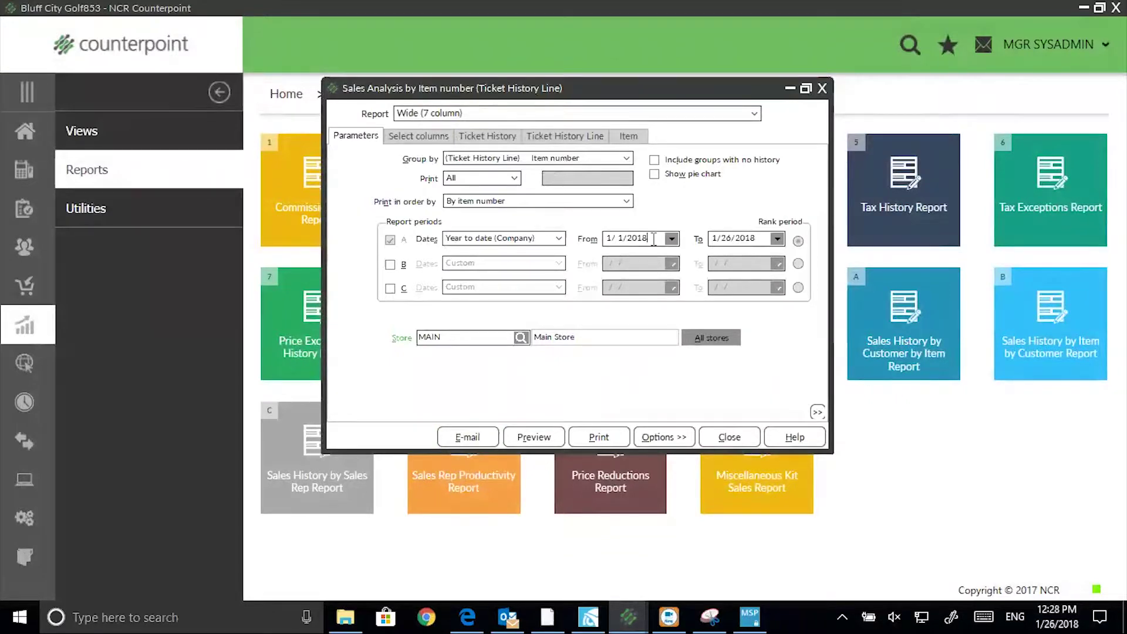
key(BackSpace)
text(7)
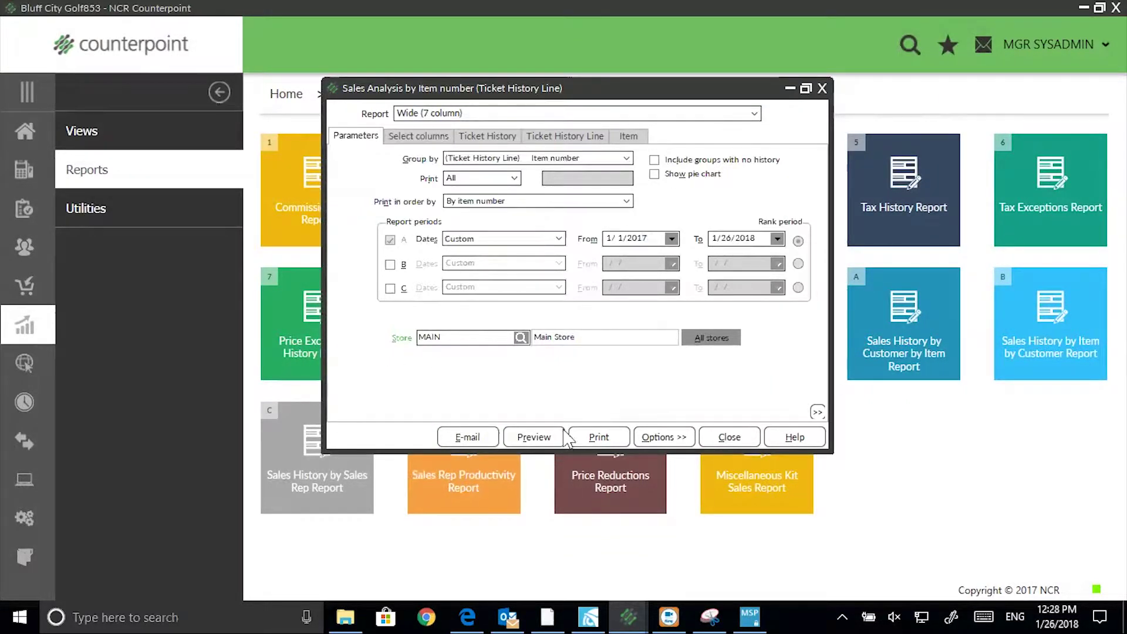
click(527, 438)
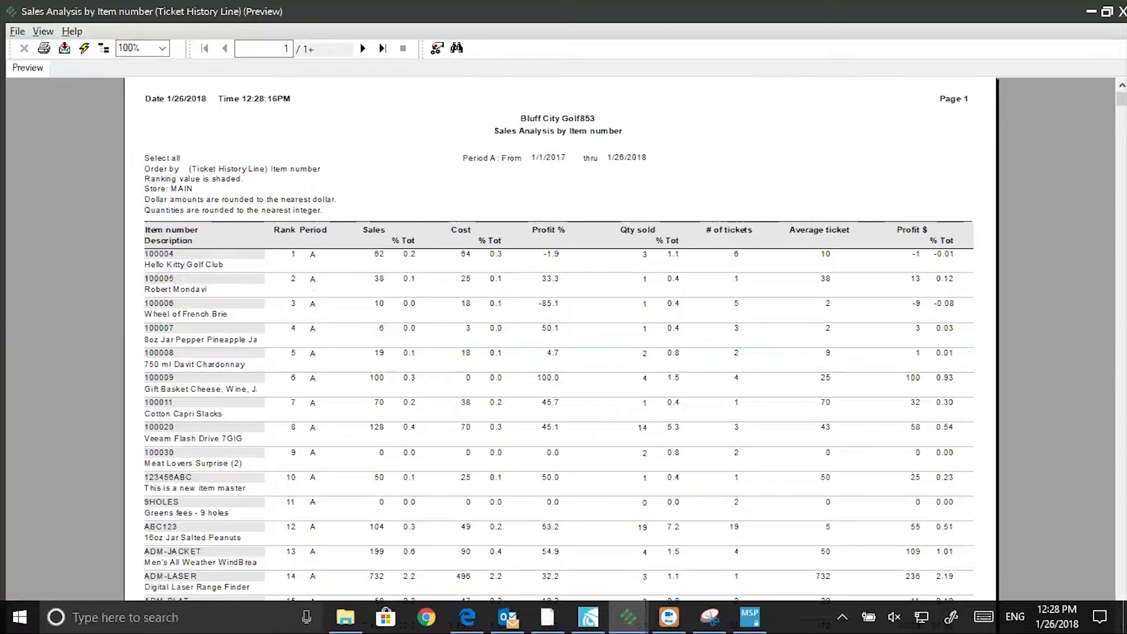
Close the Sales Analysis preview and settings, then open Merchandise Analysis Report settings with extra options
click(1122, 11)
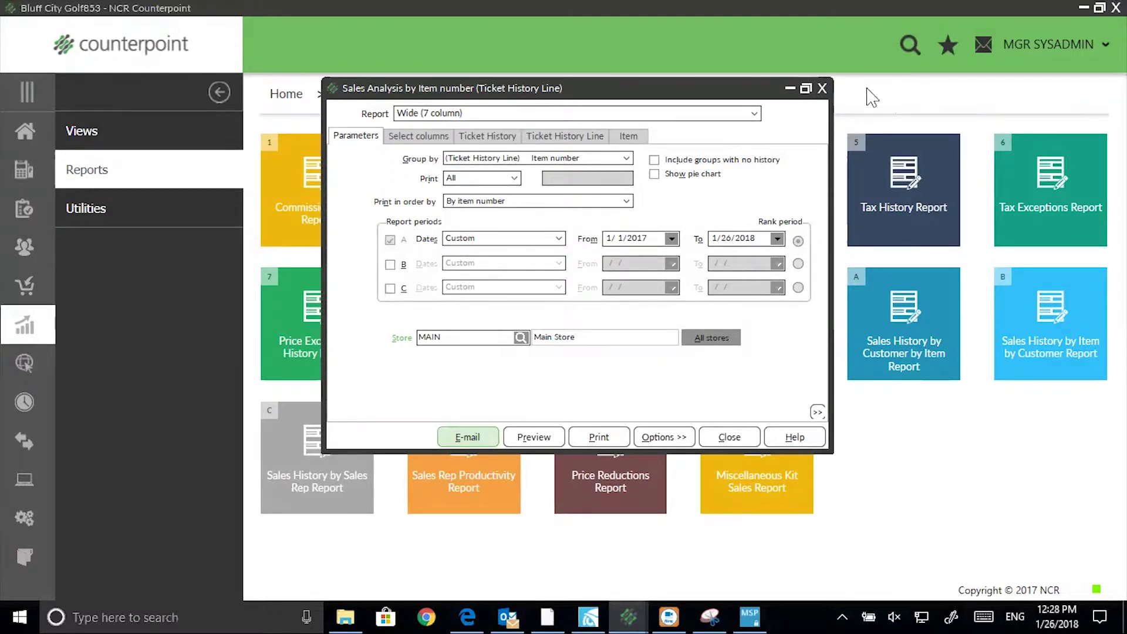
click(824, 88)
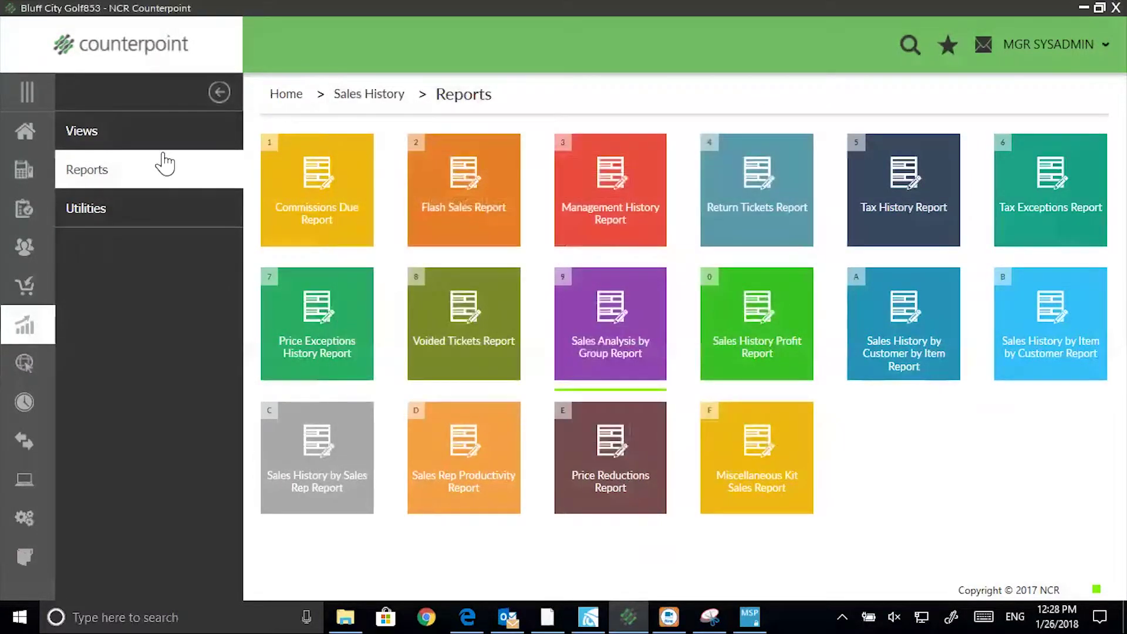
click(23, 131)
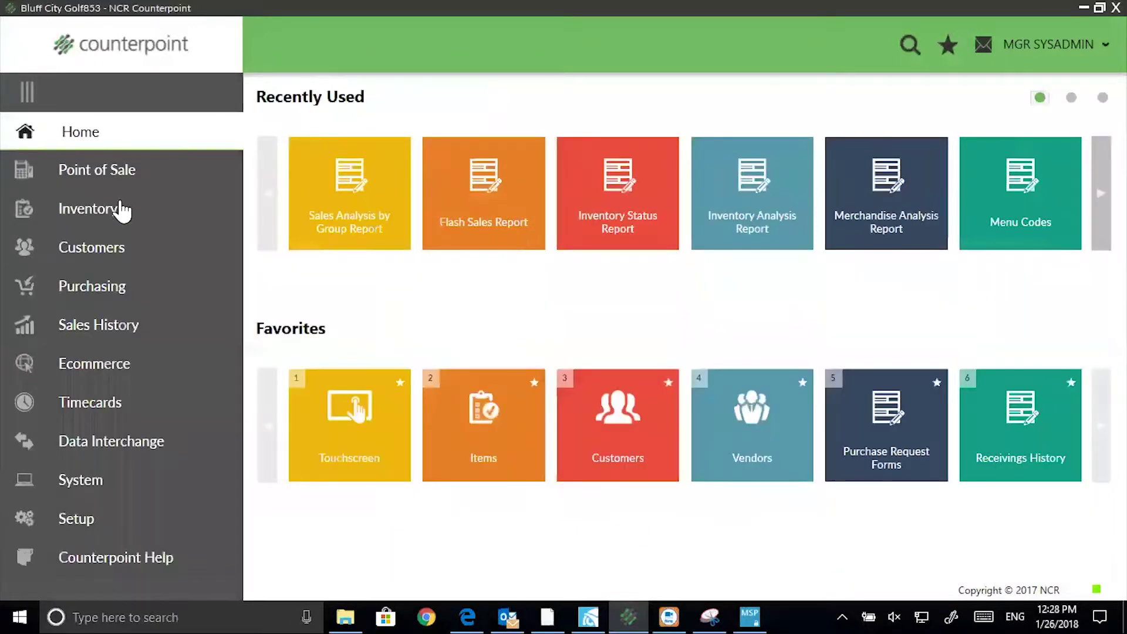
click(111, 207)
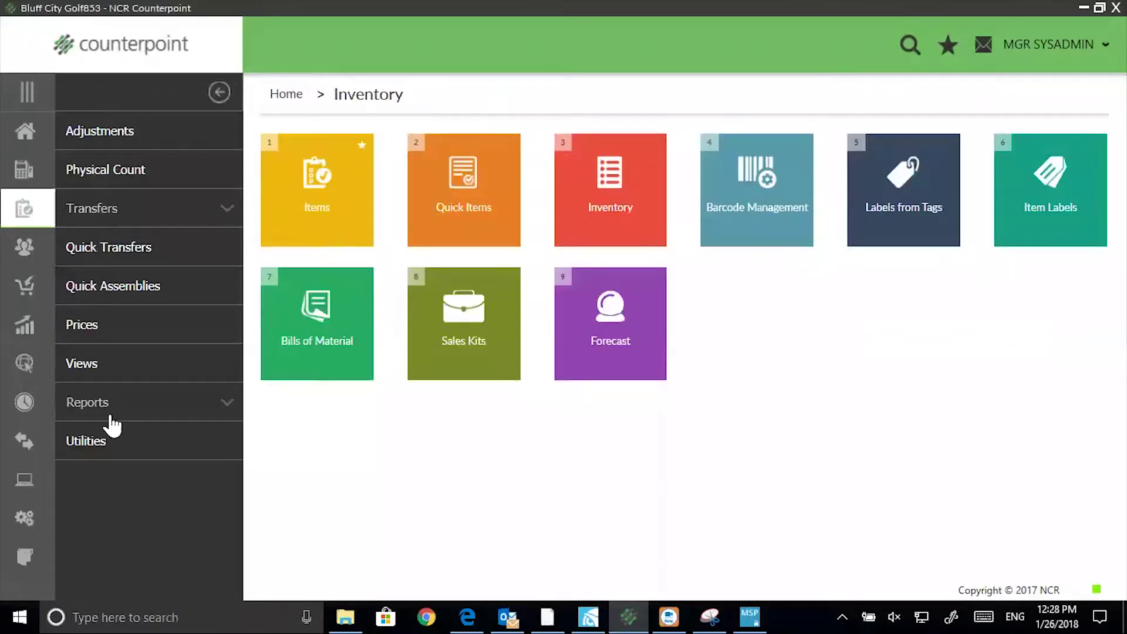
click(111, 411)
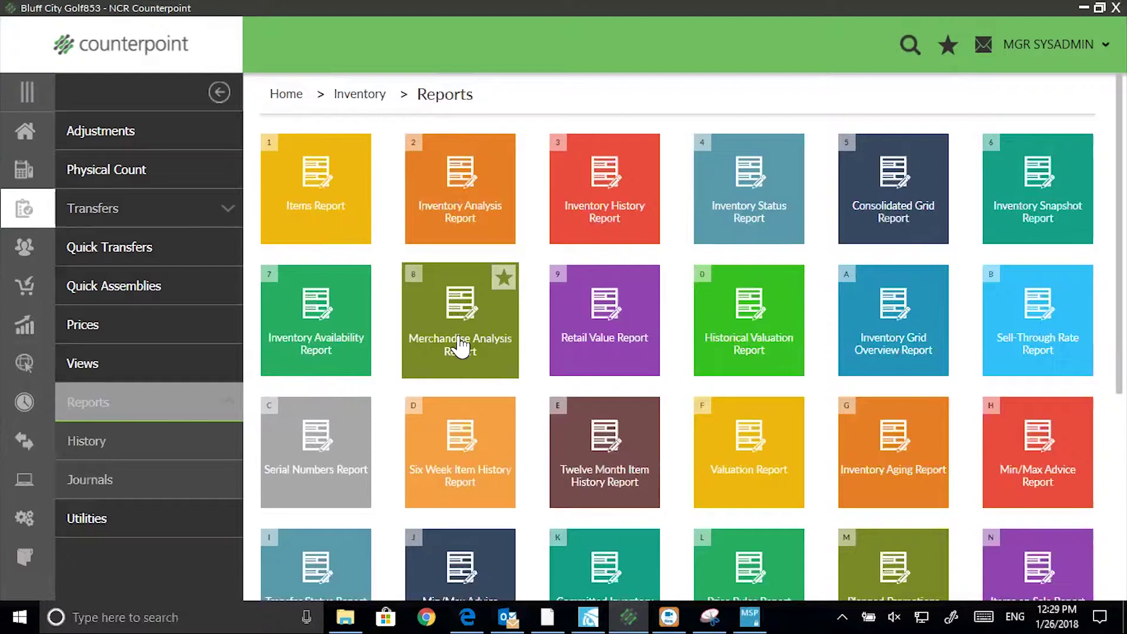
click(460, 345)
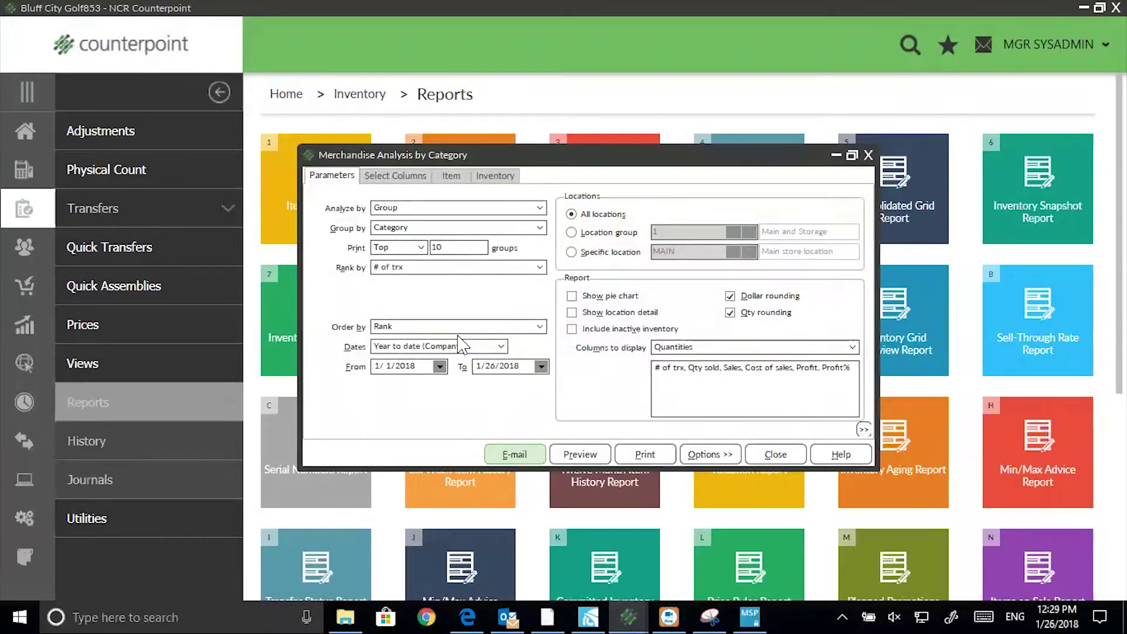
click(711, 456)
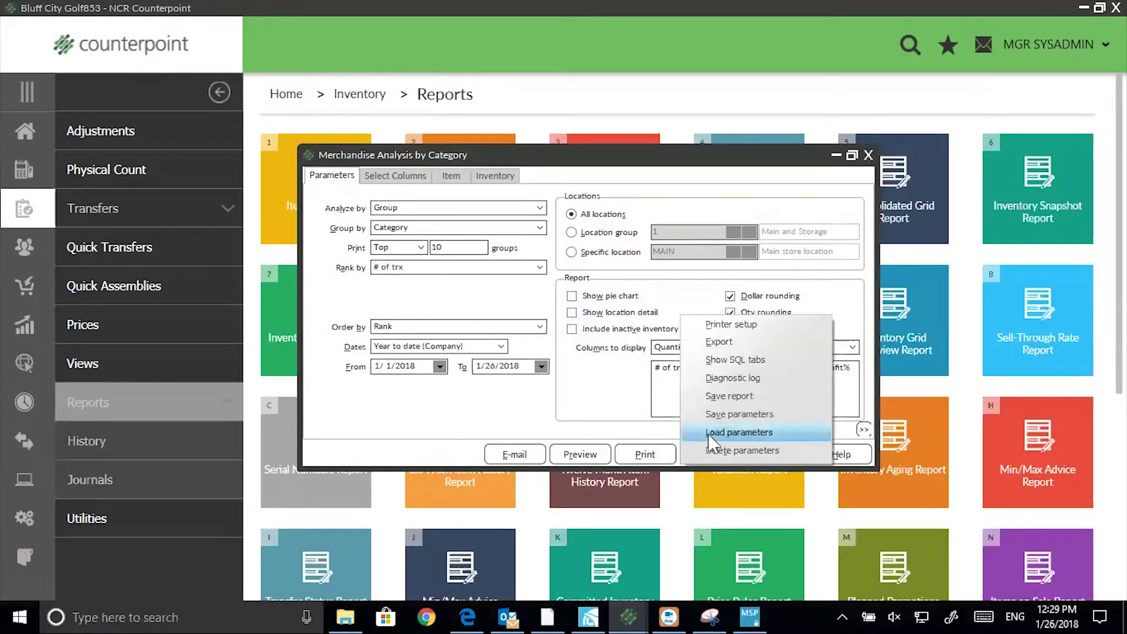
Load the saved Sold/On Hand parameter set so the report analyzes by item number, ranked by Qty sold
click(710, 435)
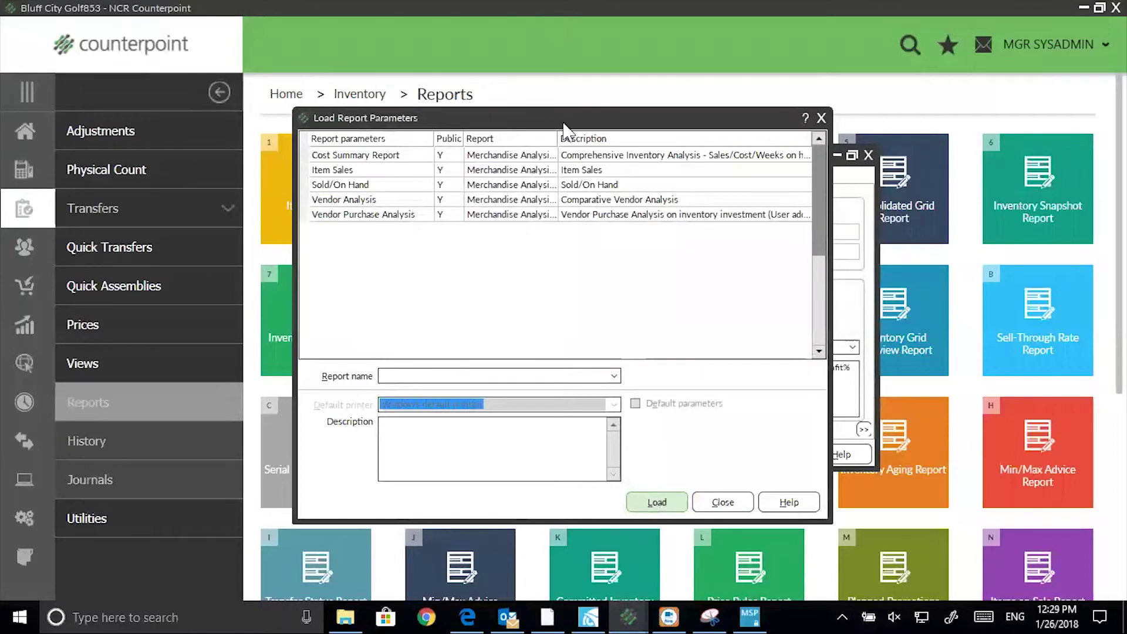
click(605, 185)
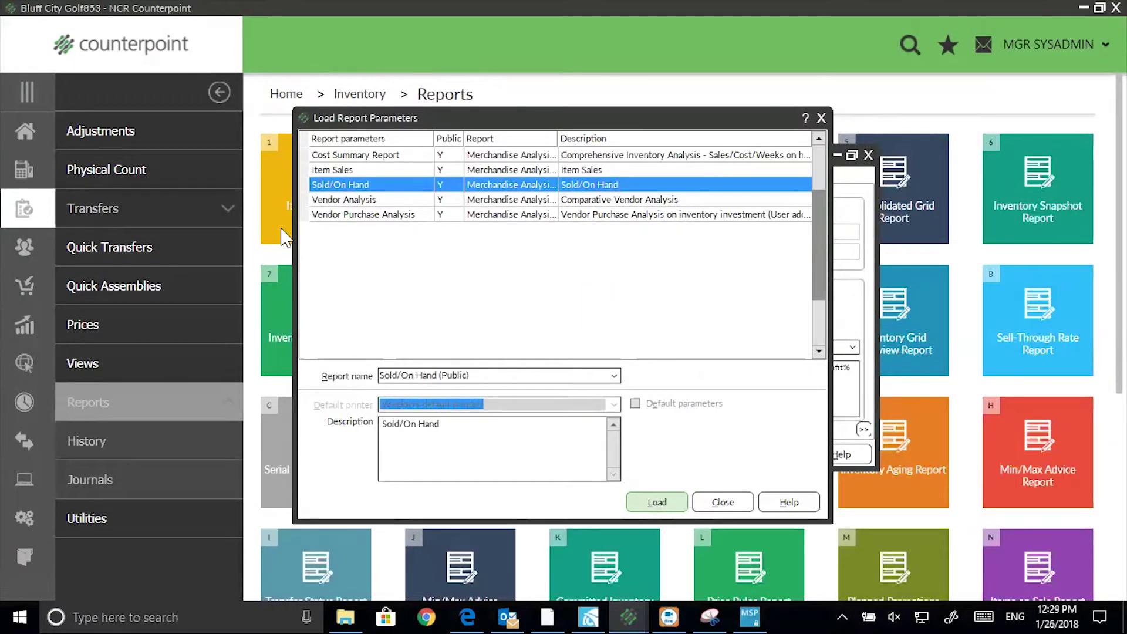
click(656, 502)
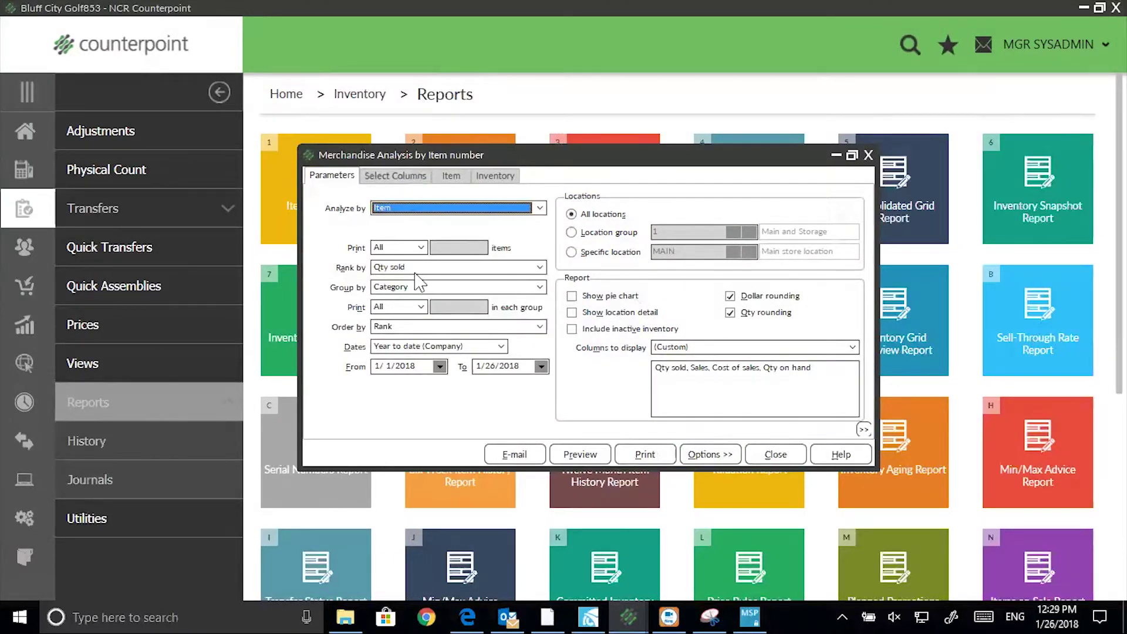
Keep the report printing all items, ranked by Qty sold and grouped by Category
click(420, 248)
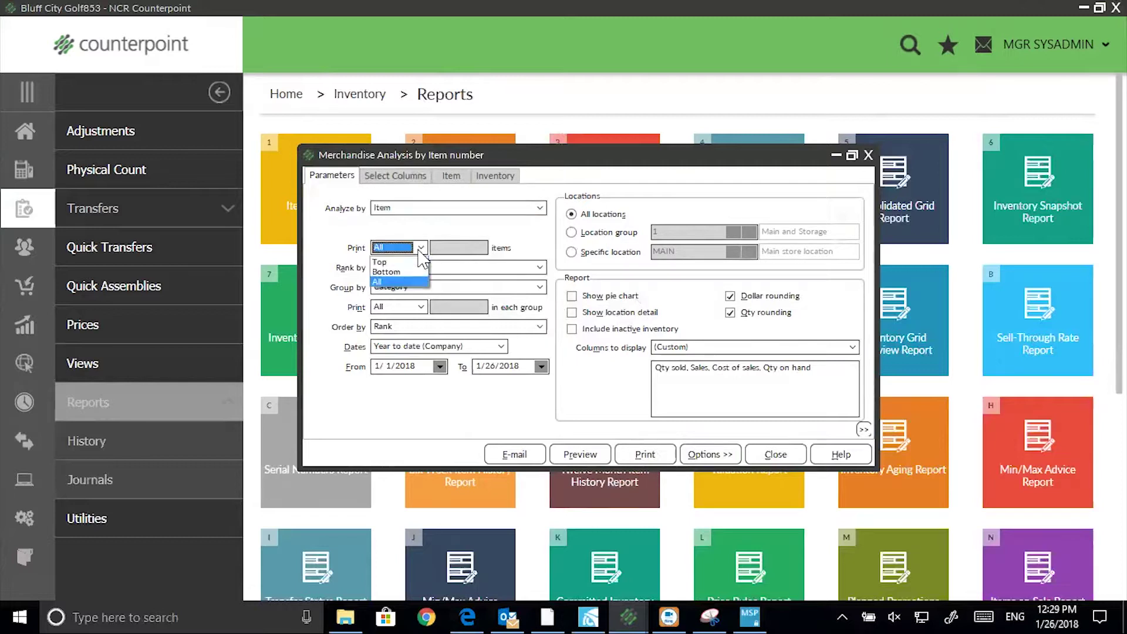
click(420, 247)
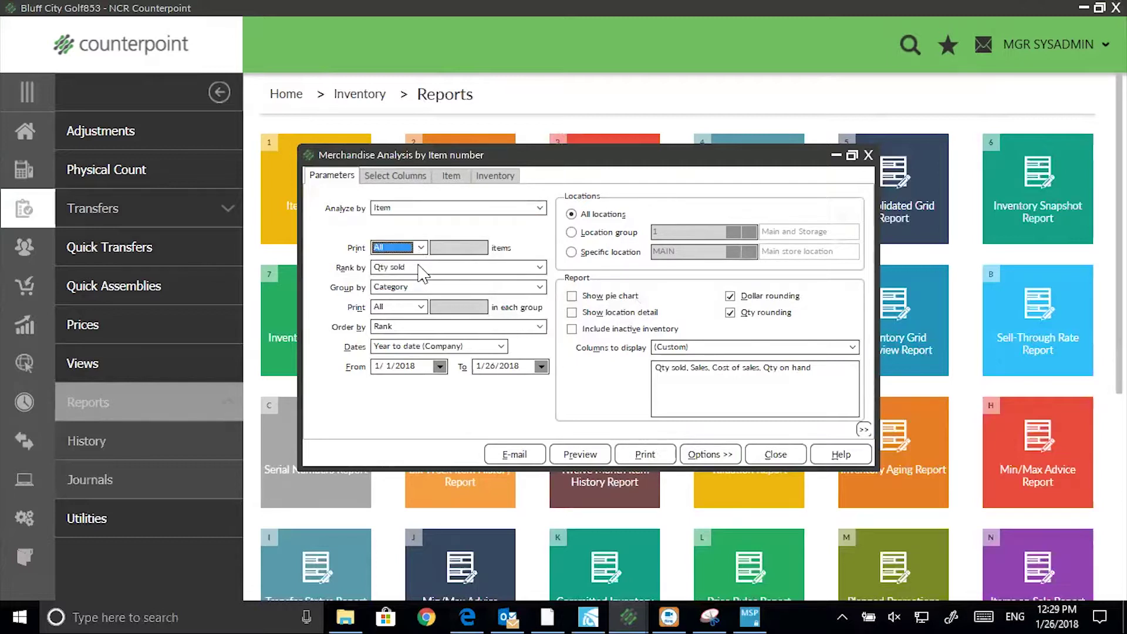
click(421, 269)
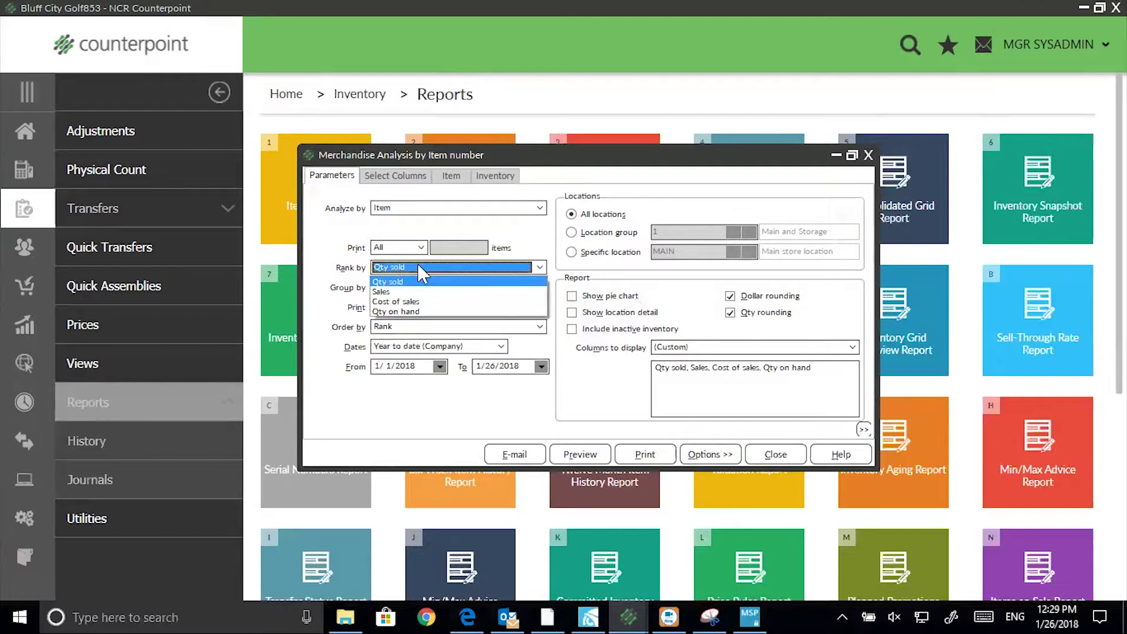
click(419, 268)
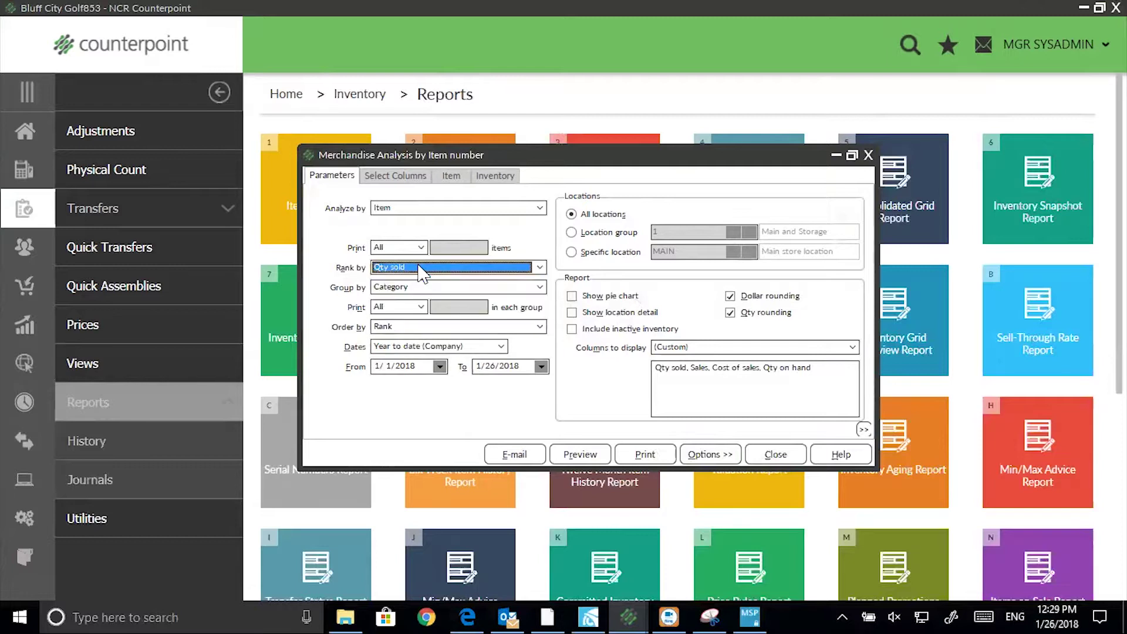
click(433, 289)
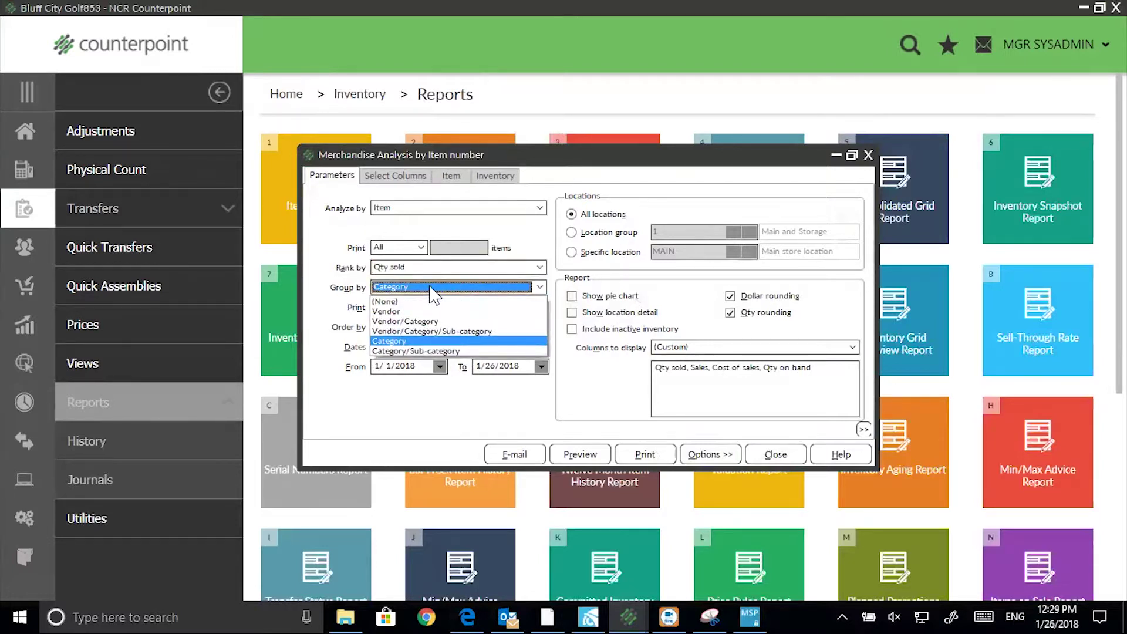
click(432, 292)
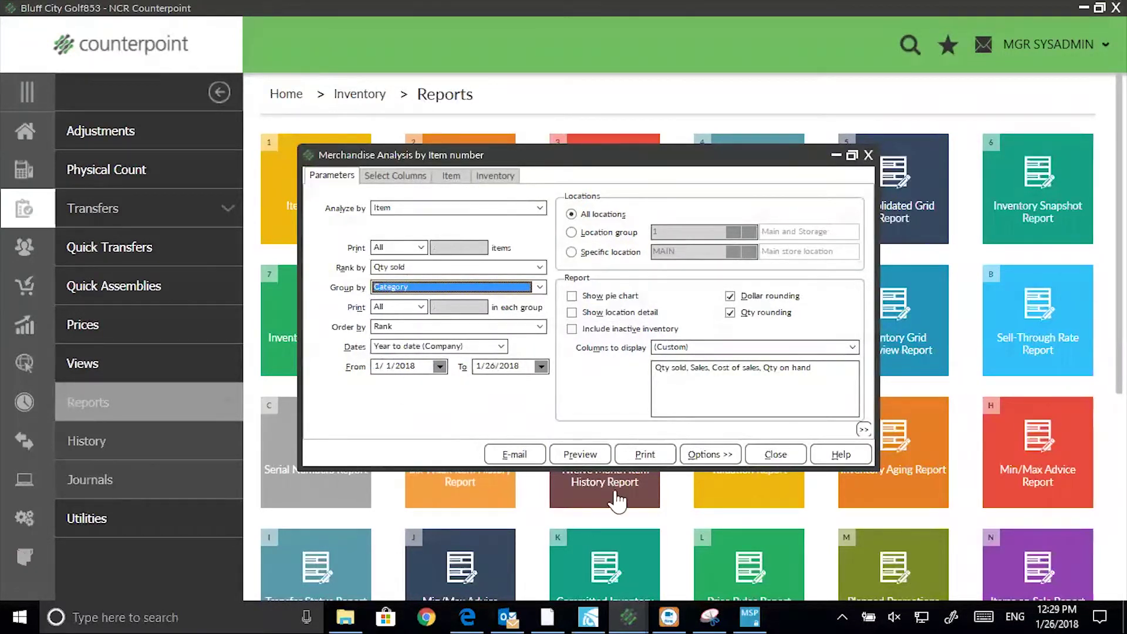
Report on all locations with location detail shown, then bring up the Select Columns choices
click(571, 252)
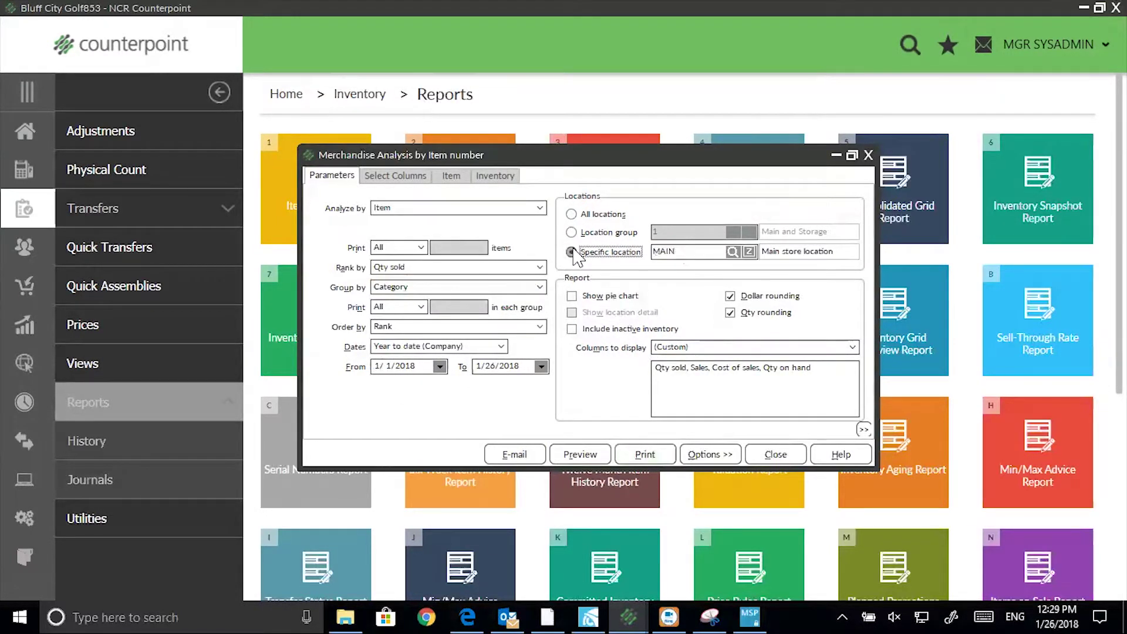
click(571, 215)
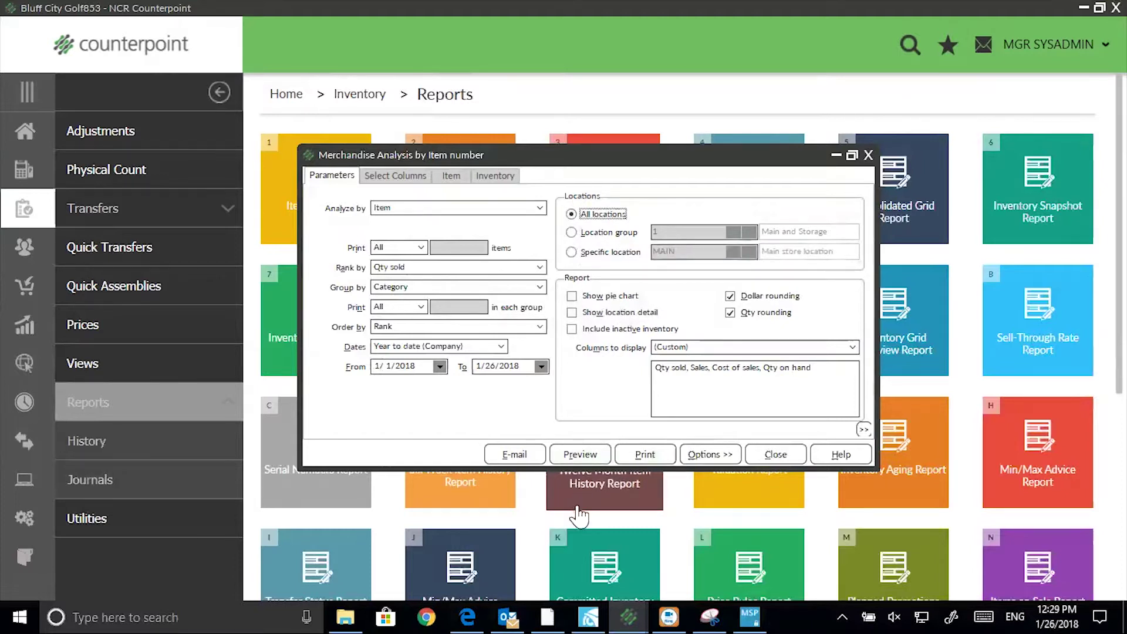
click(572, 313)
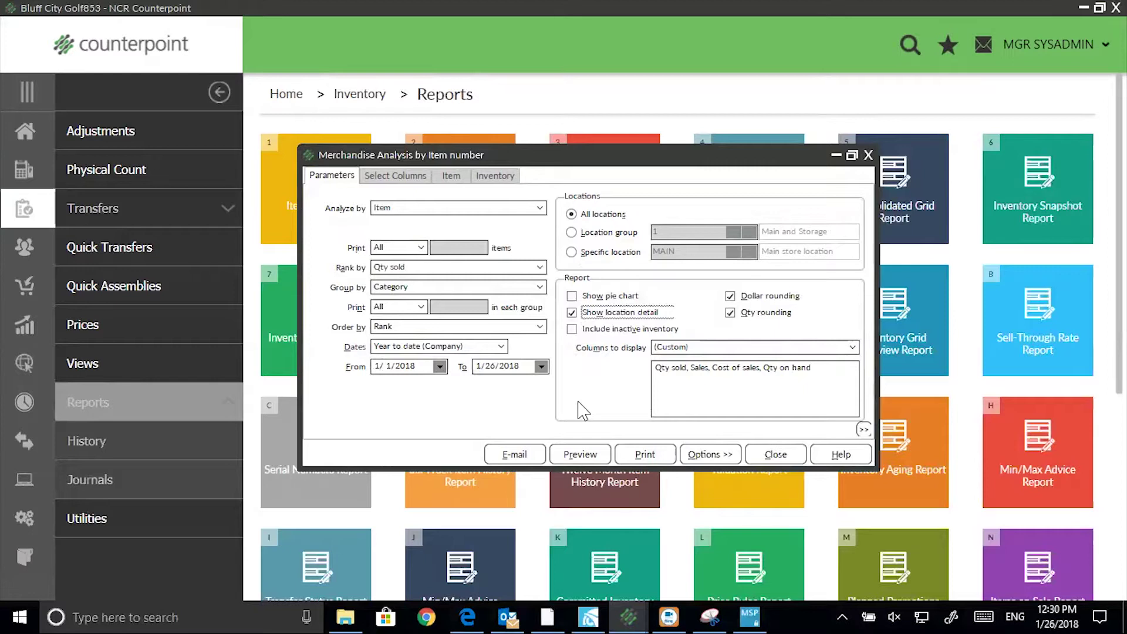
click(390, 177)
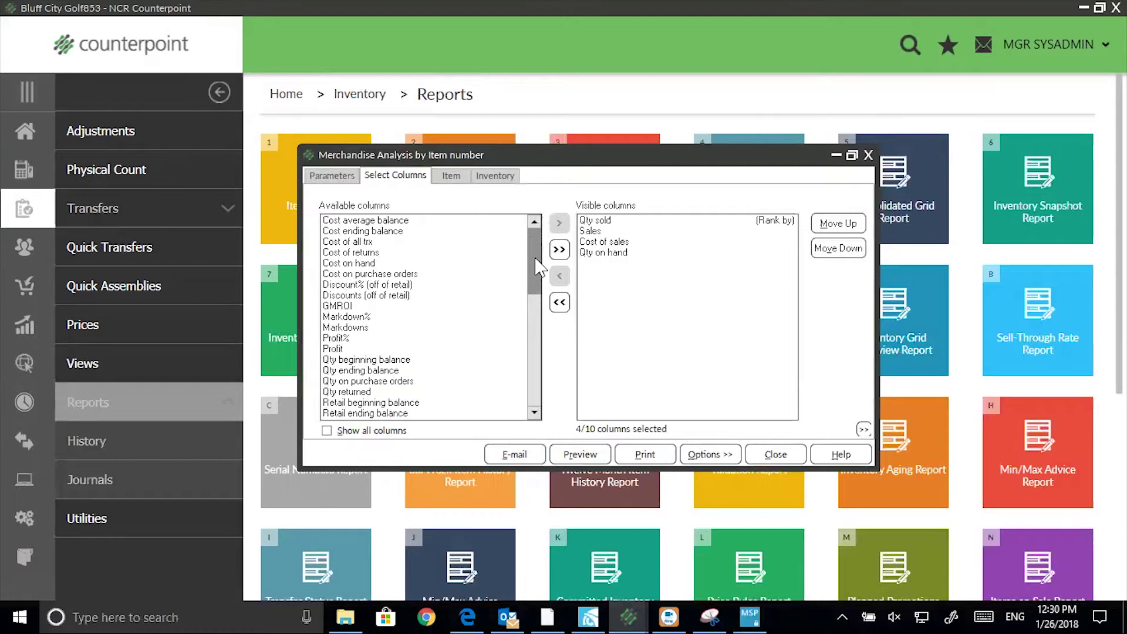
List every available column and add GMROI to the visible columns
click(327, 431)
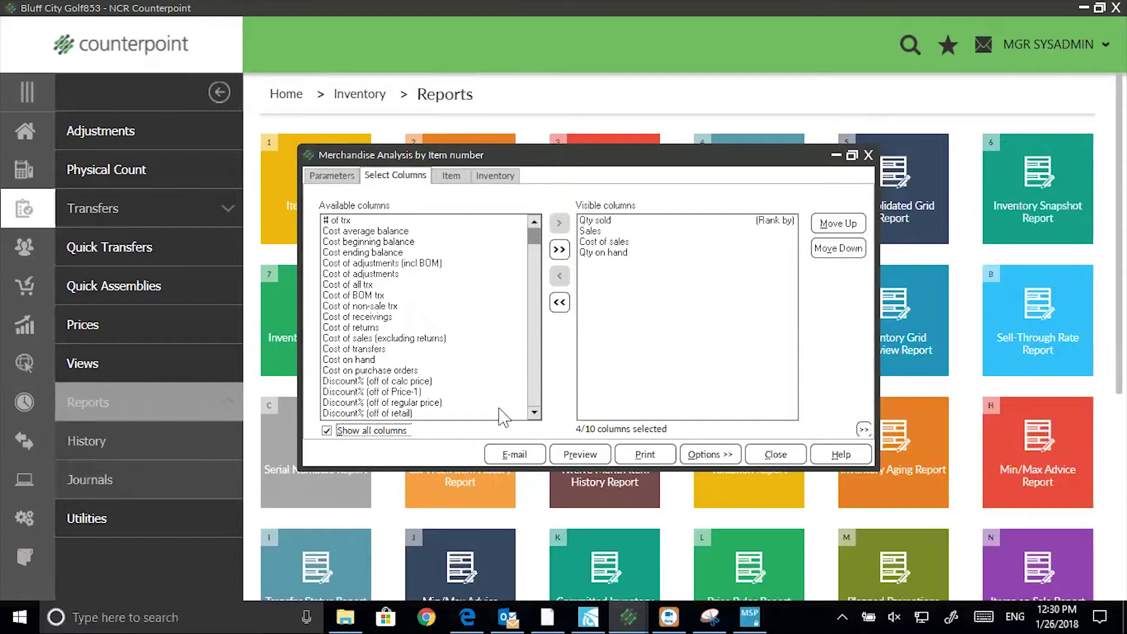
click(534, 412)
scroll(534, 414, down, 5)
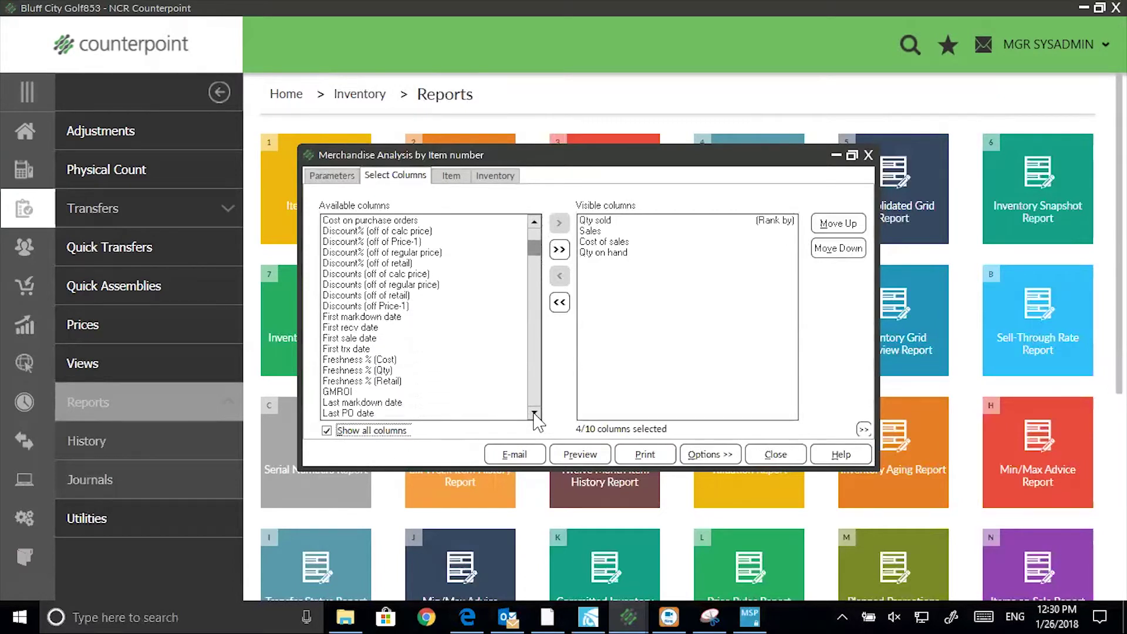
click(328, 339)
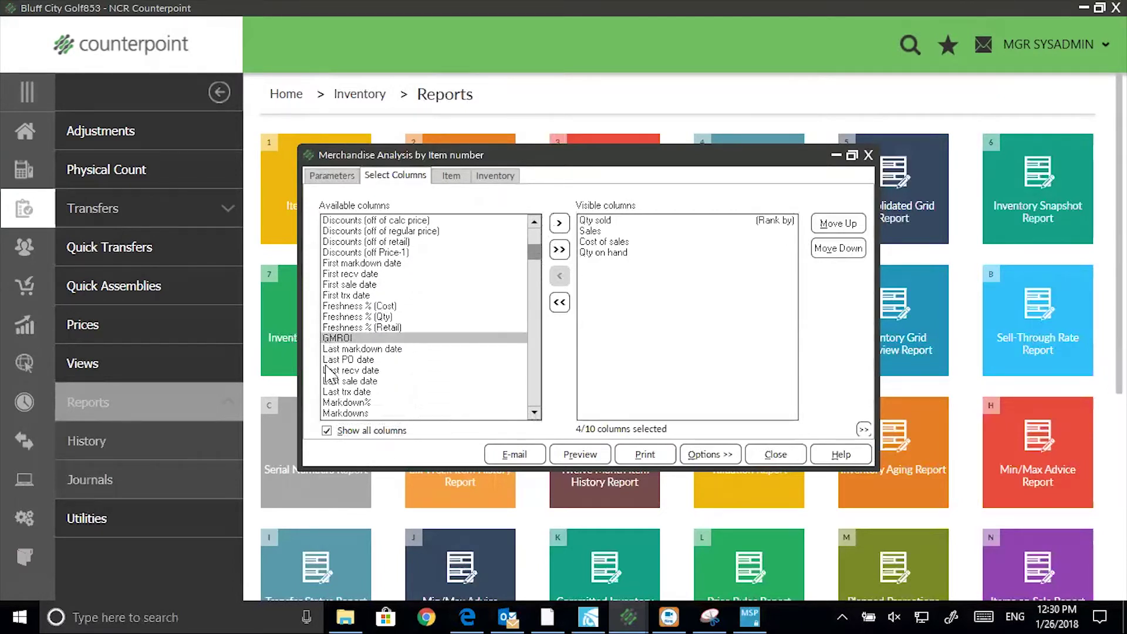
scroll(534, 413, down, 3)
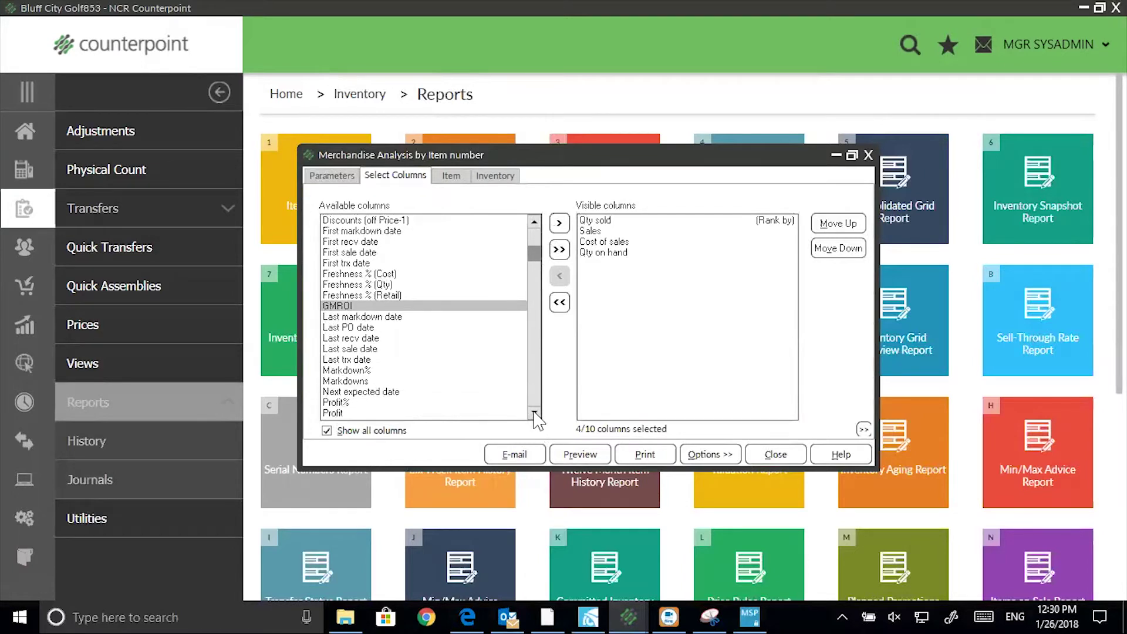
double_click(362, 262)
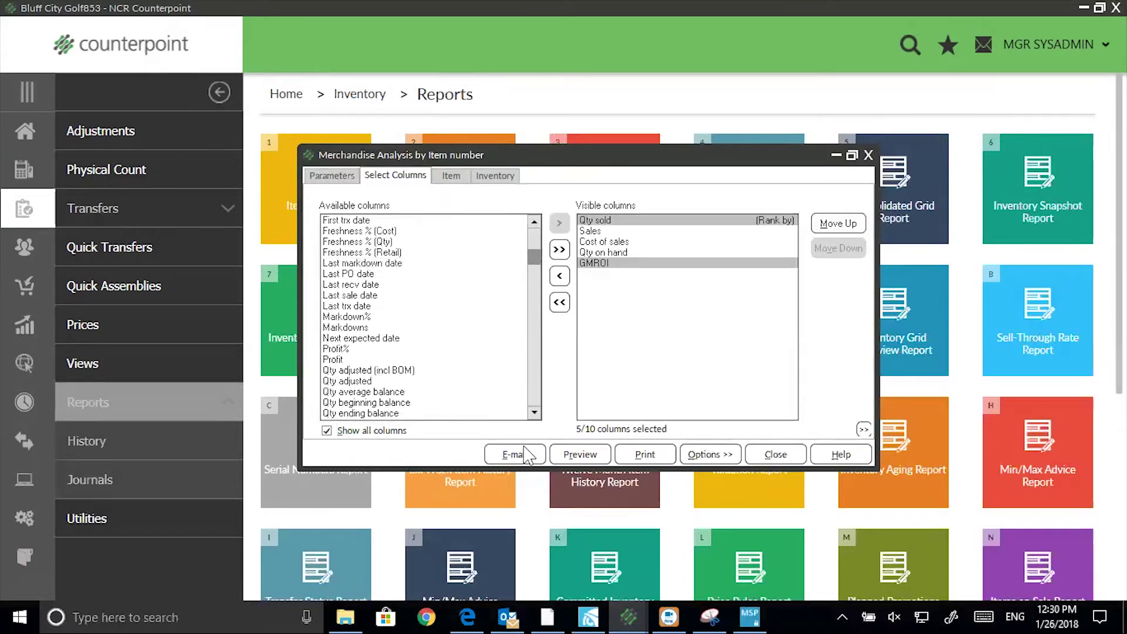
Browse the Sellthrough%, Stock to sales (Retail), Turns (Qty) and Weeks-on-hand columns, then preview the report
scroll(533, 413, down, 7)
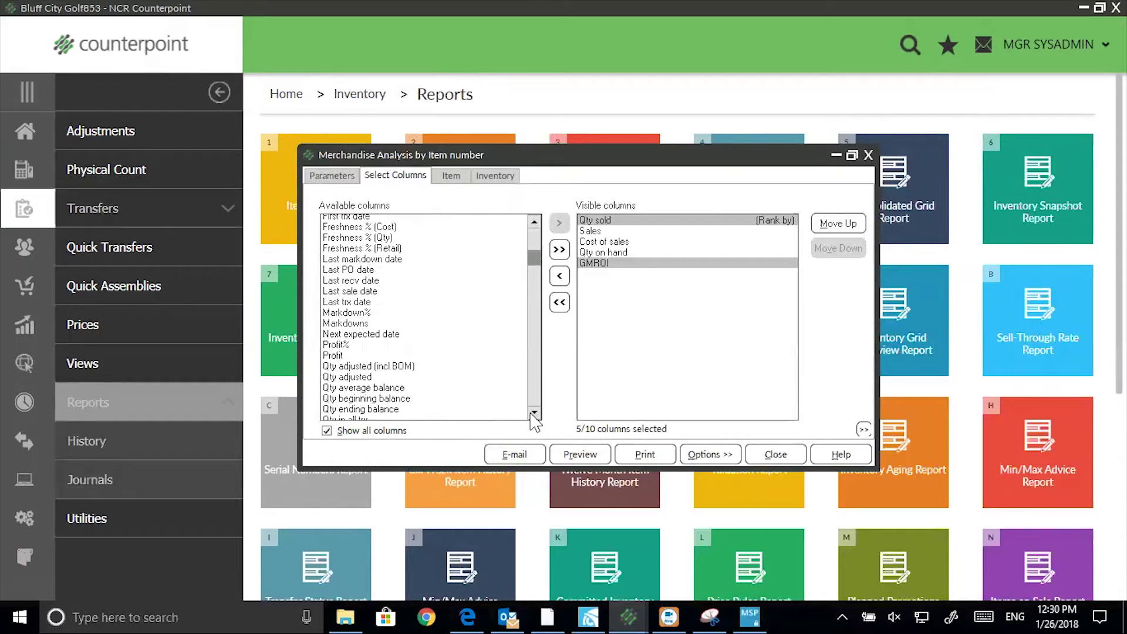
scroll(534, 414, down, 5)
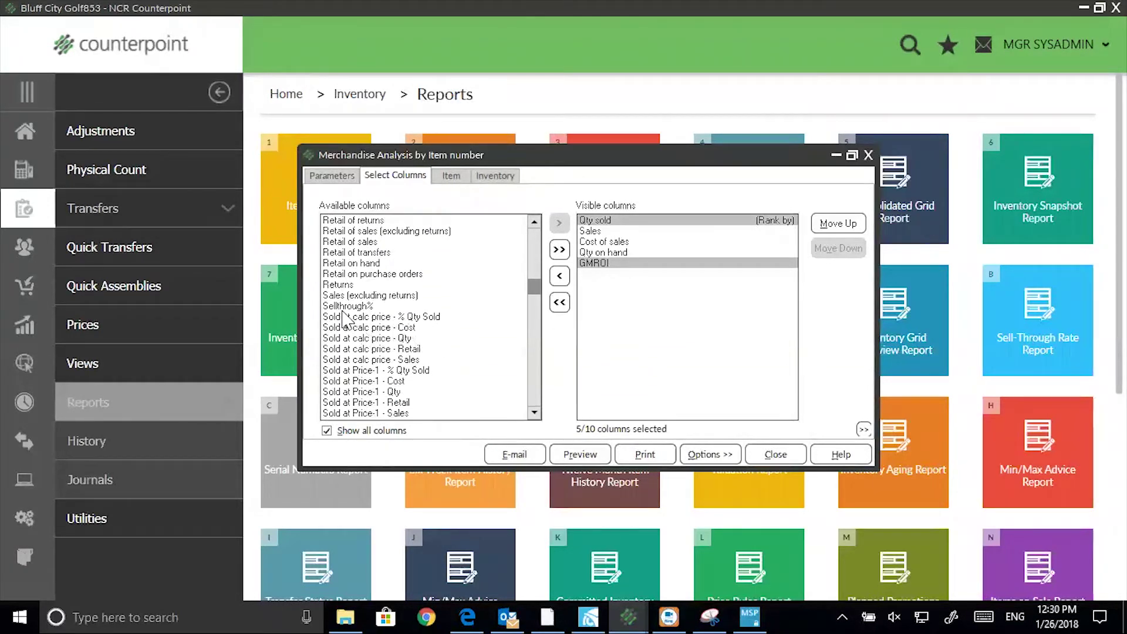
click(343, 308)
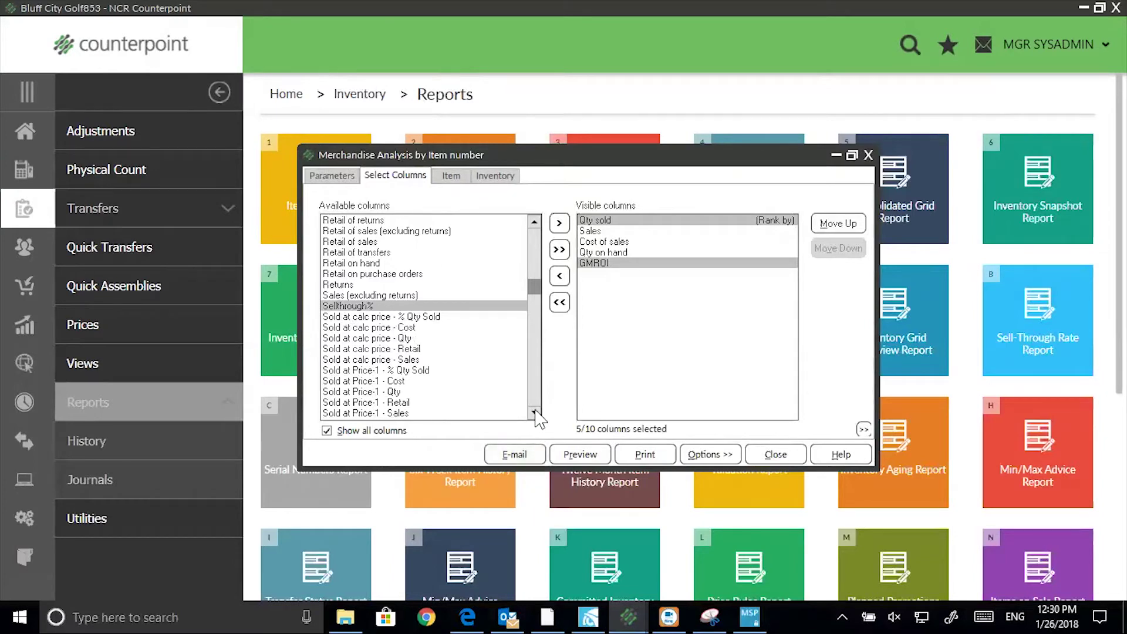
scroll(533, 414, down, 5)
scroll(537, 414, down, 9)
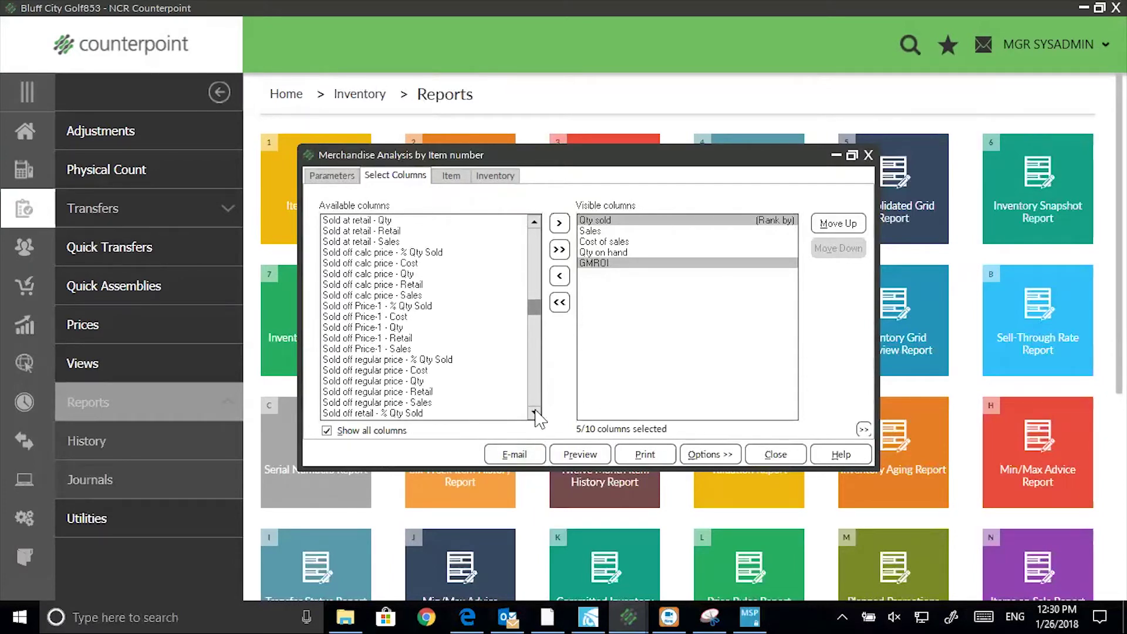
click(382, 370)
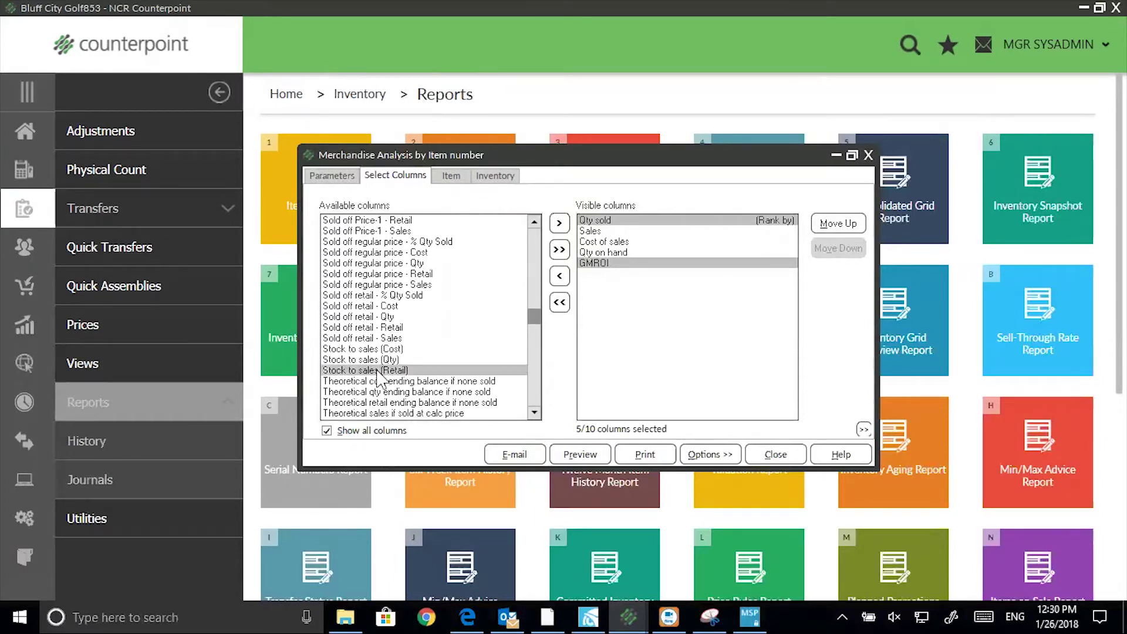
scroll(534, 413, down, 3)
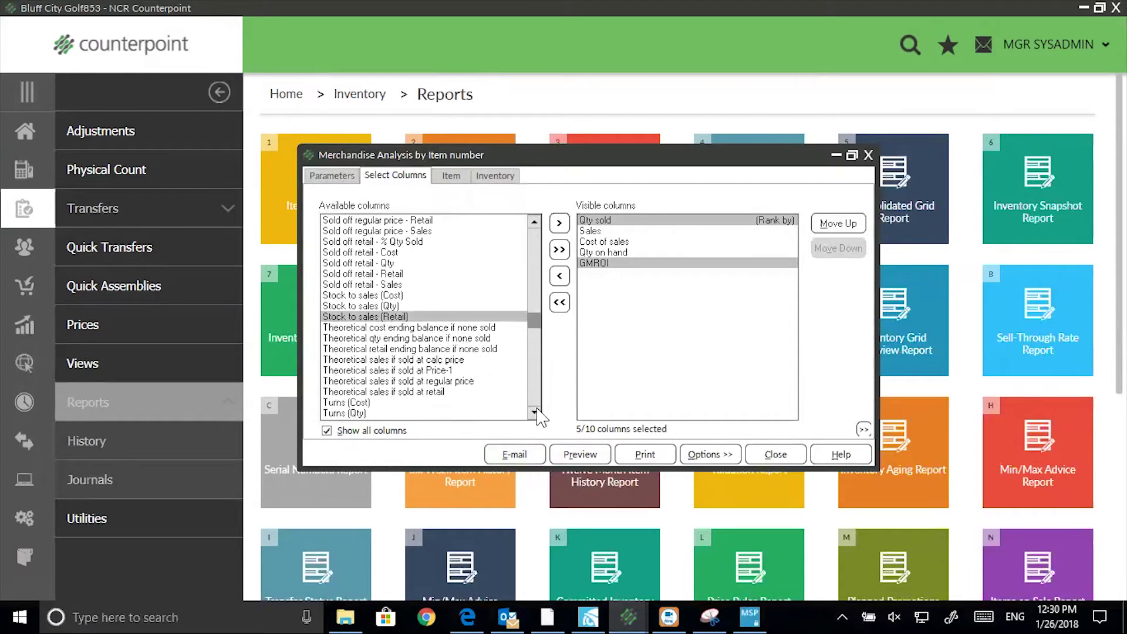
click(363, 359)
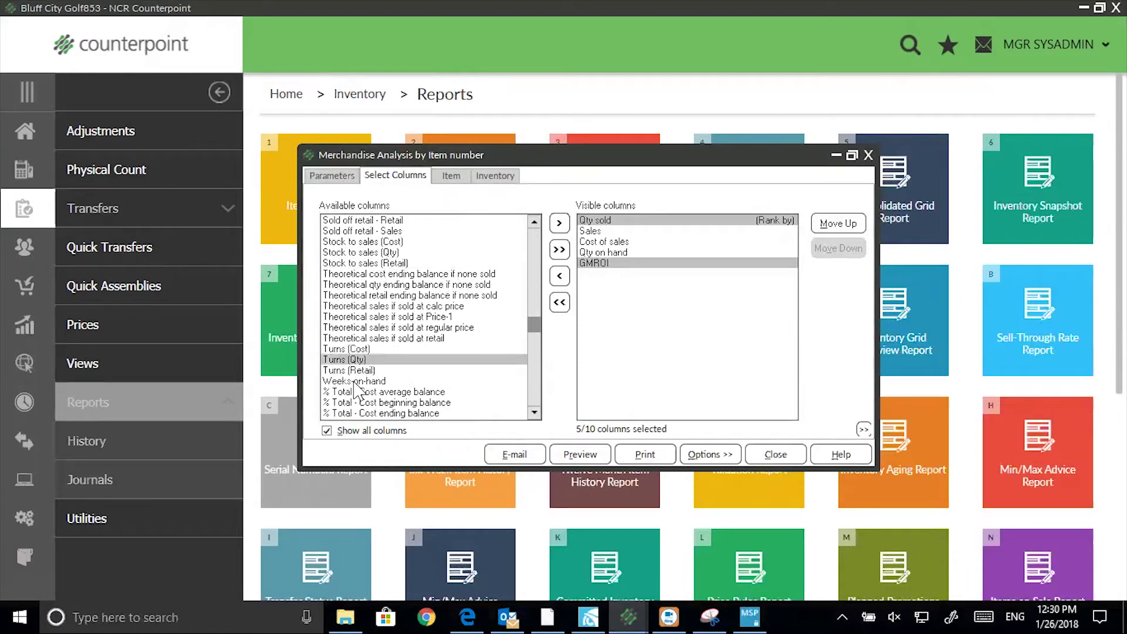
click(354, 382)
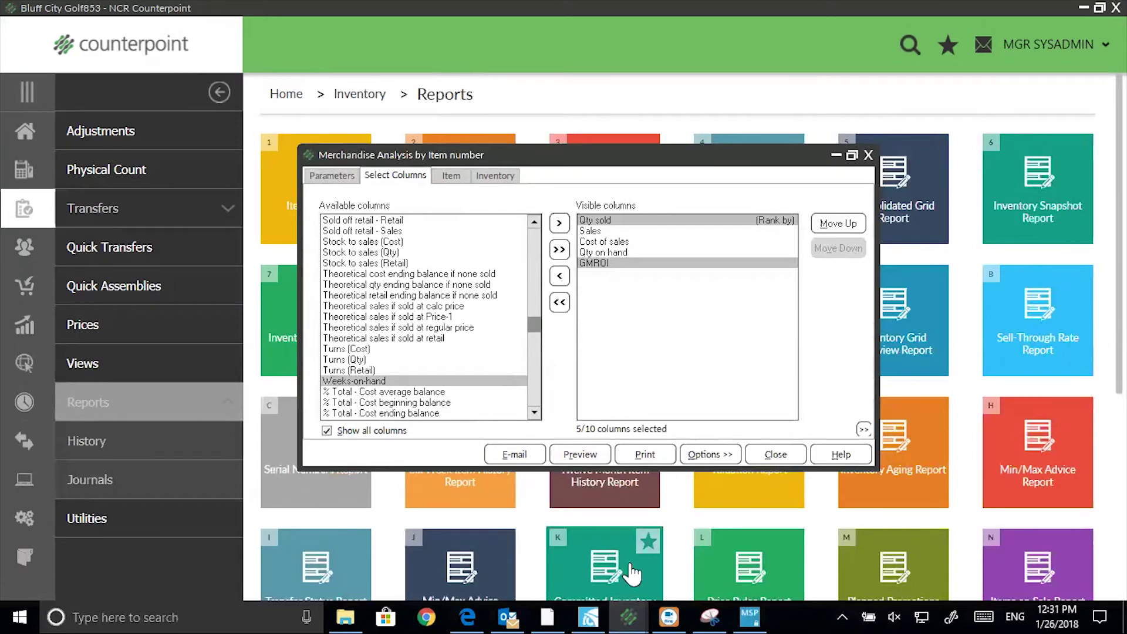
click(584, 459)
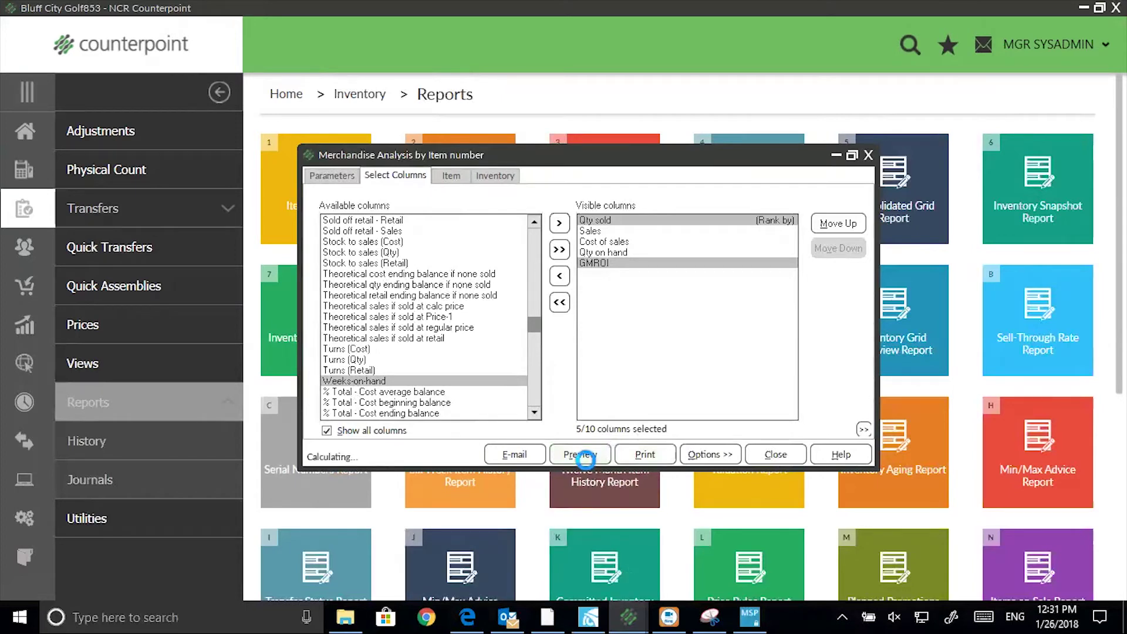